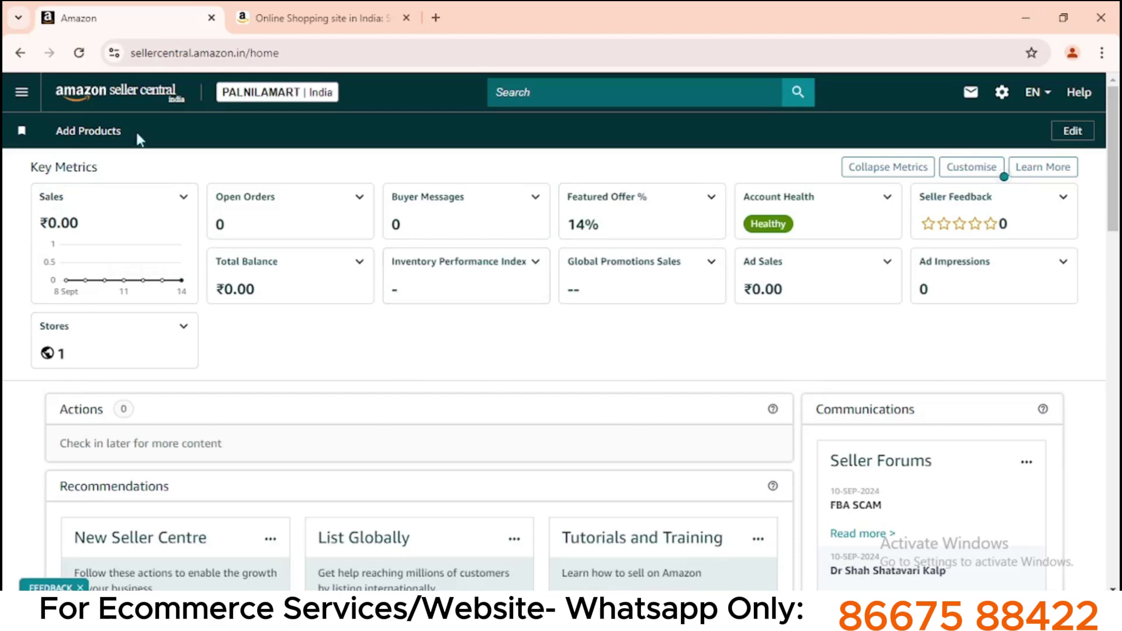
- Open the advertising Campaign Manager in a new browser tab and switch to it
click(20, 104)
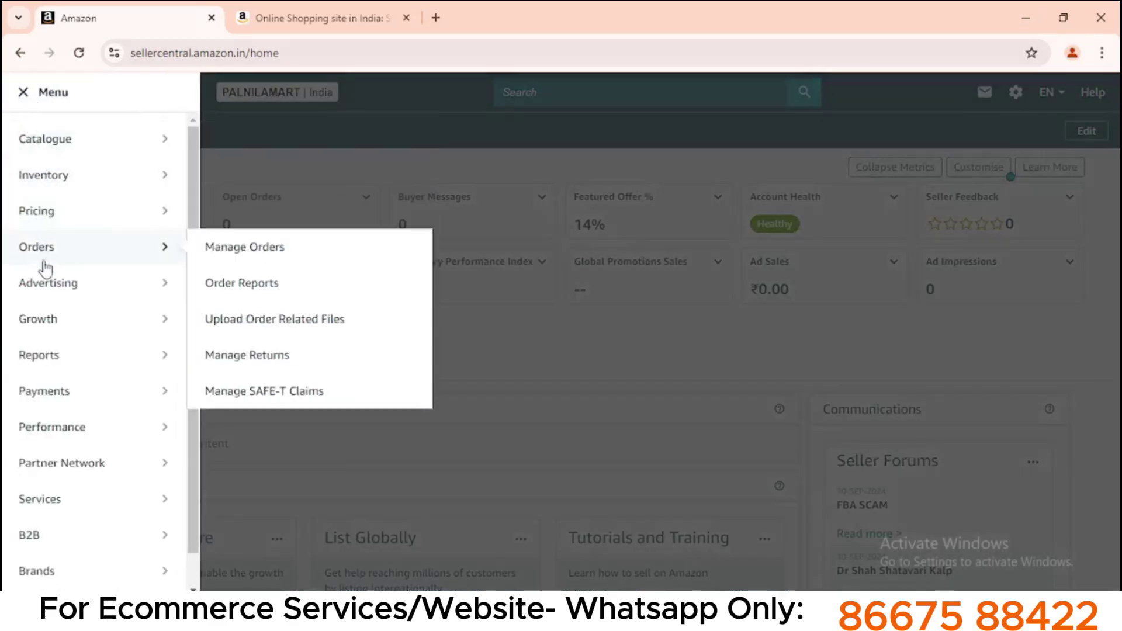
mouse_move(46, 289)
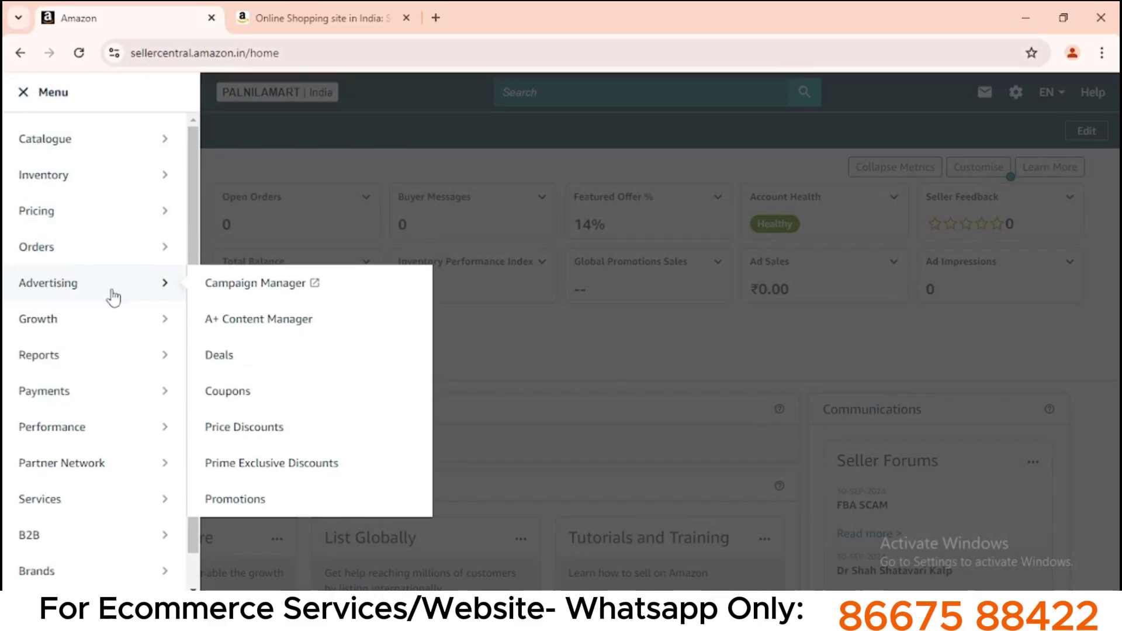
right_click(235, 289)
click(269, 301)
click(347, 9)
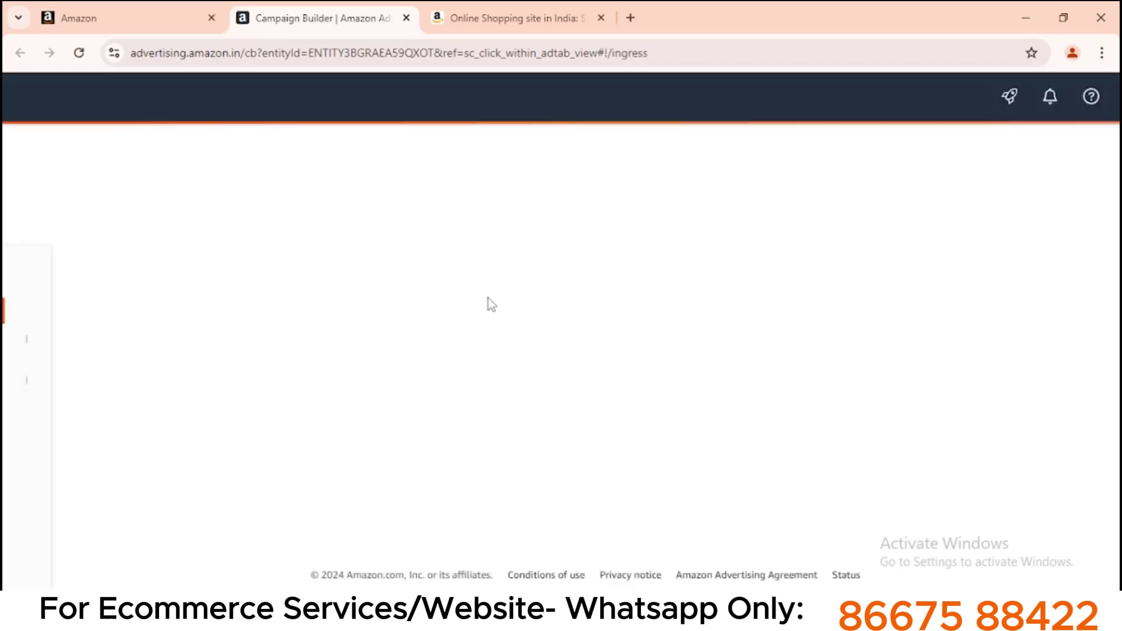
- Start a new campaign of the Sponsored Products type
scroll(361, 350, down, 1)
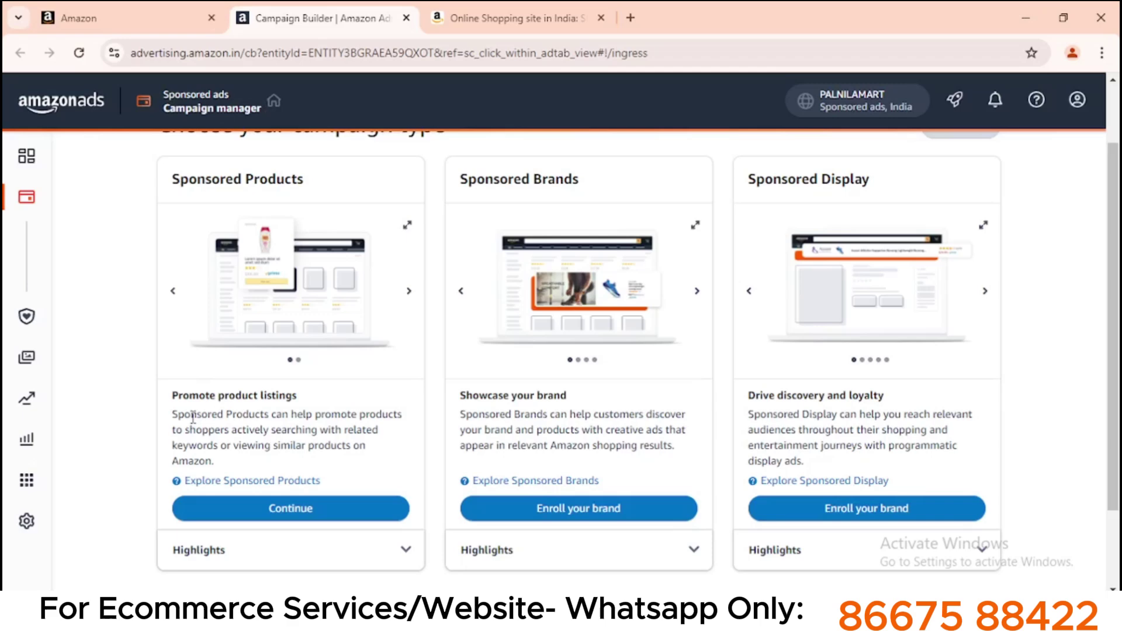
scroll(213, 420, up, 1)
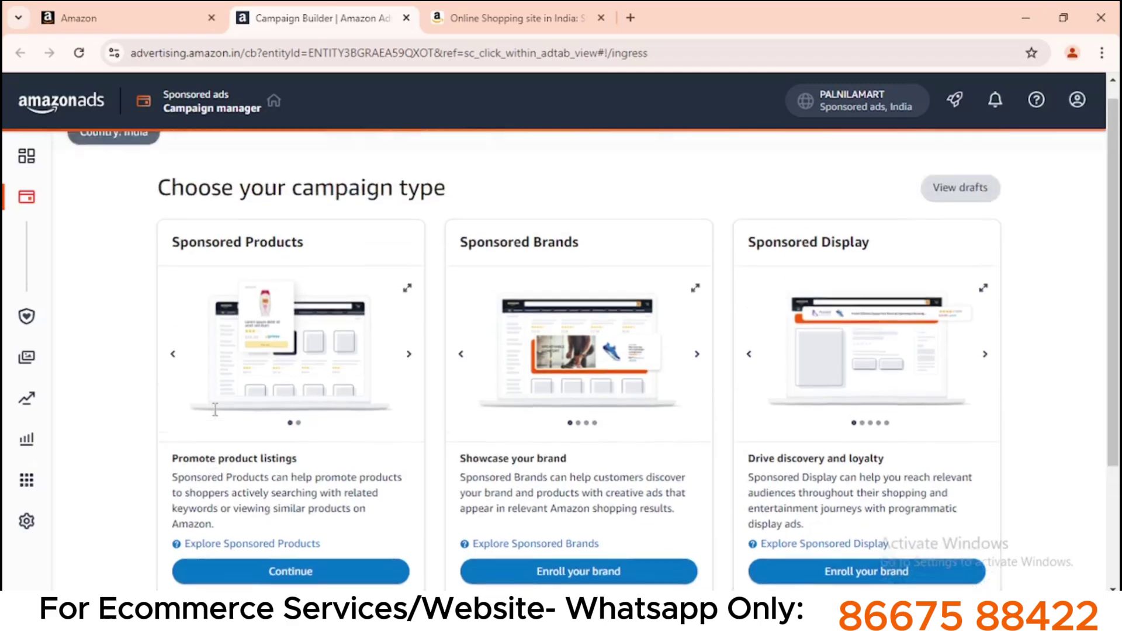
scroll(349, 462, down, 2)
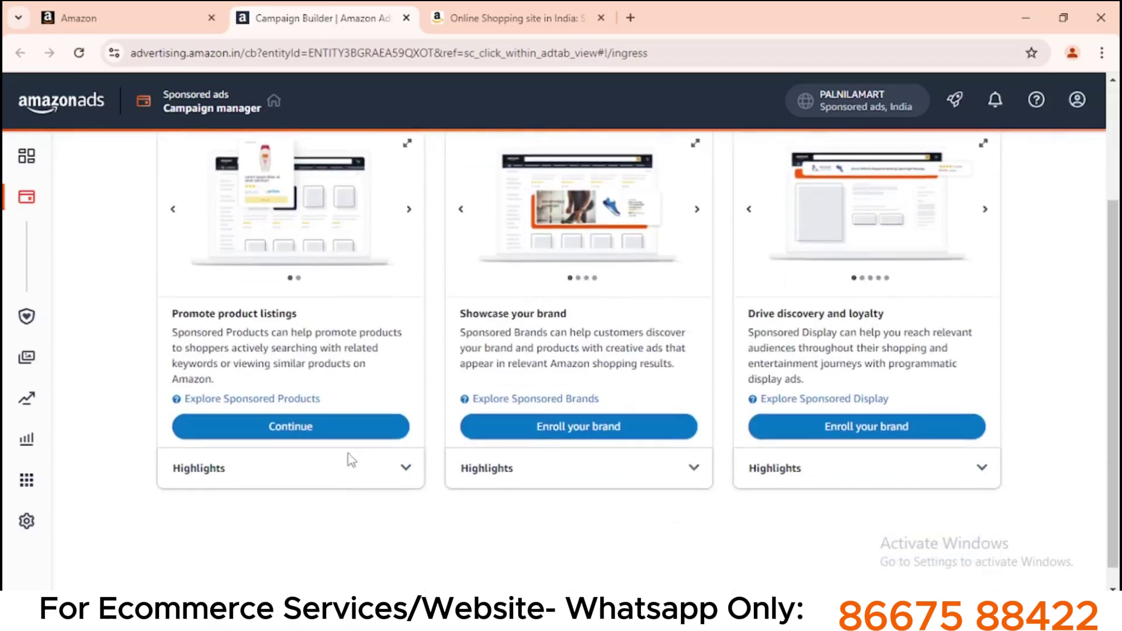
scroll(349, 461, up, 2)
scroll(349, 461, down, 1)
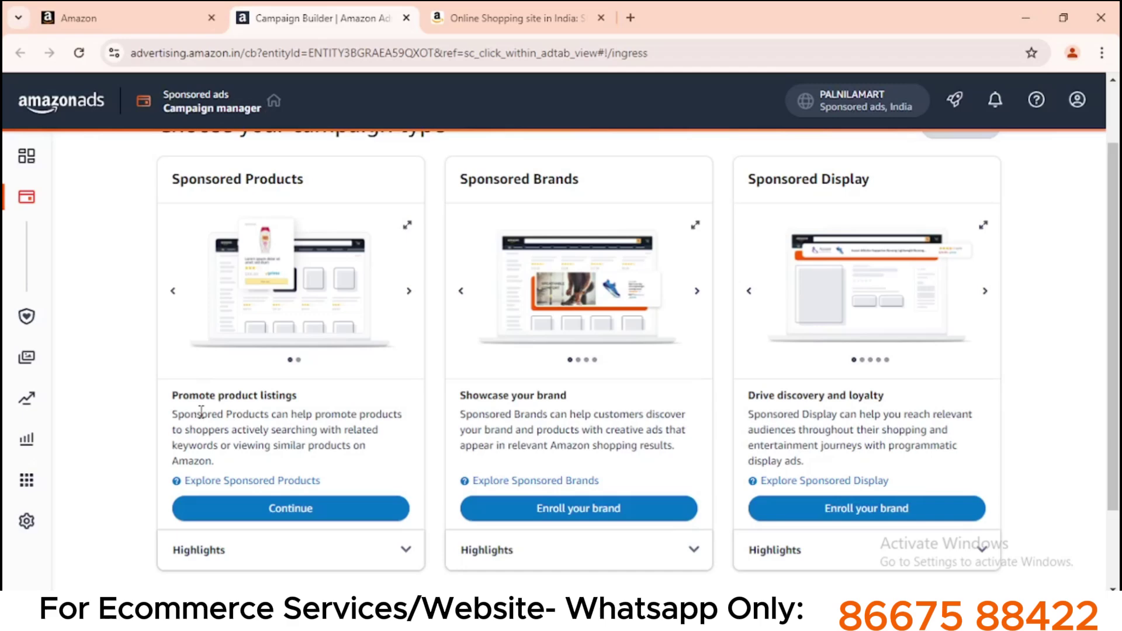
drag(170, 181, 307, 177)
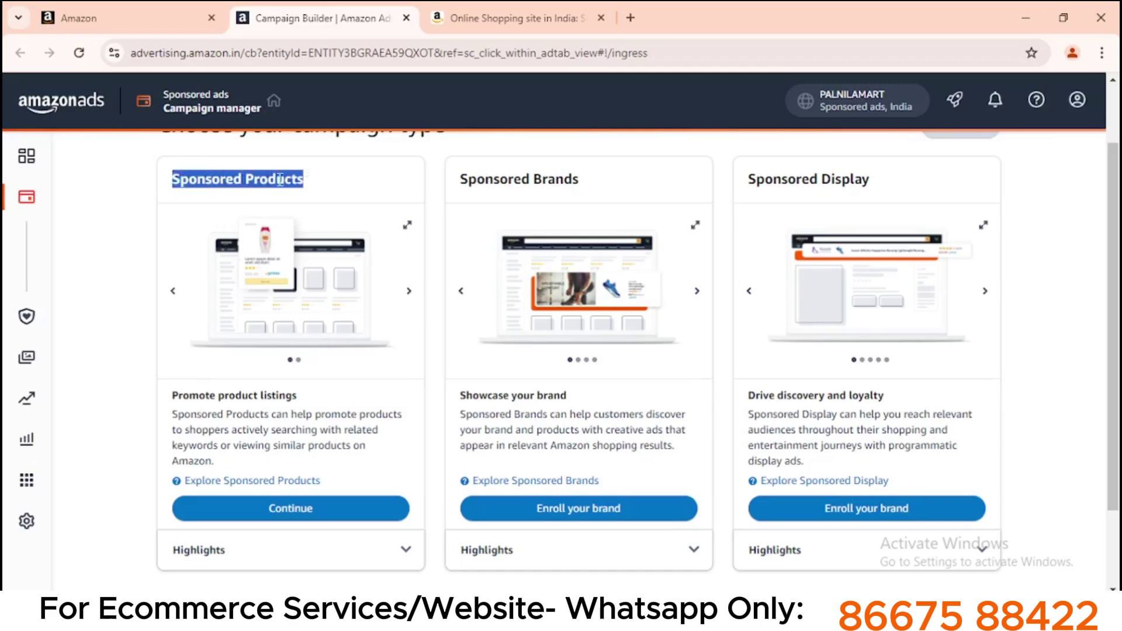
click(280, 180)
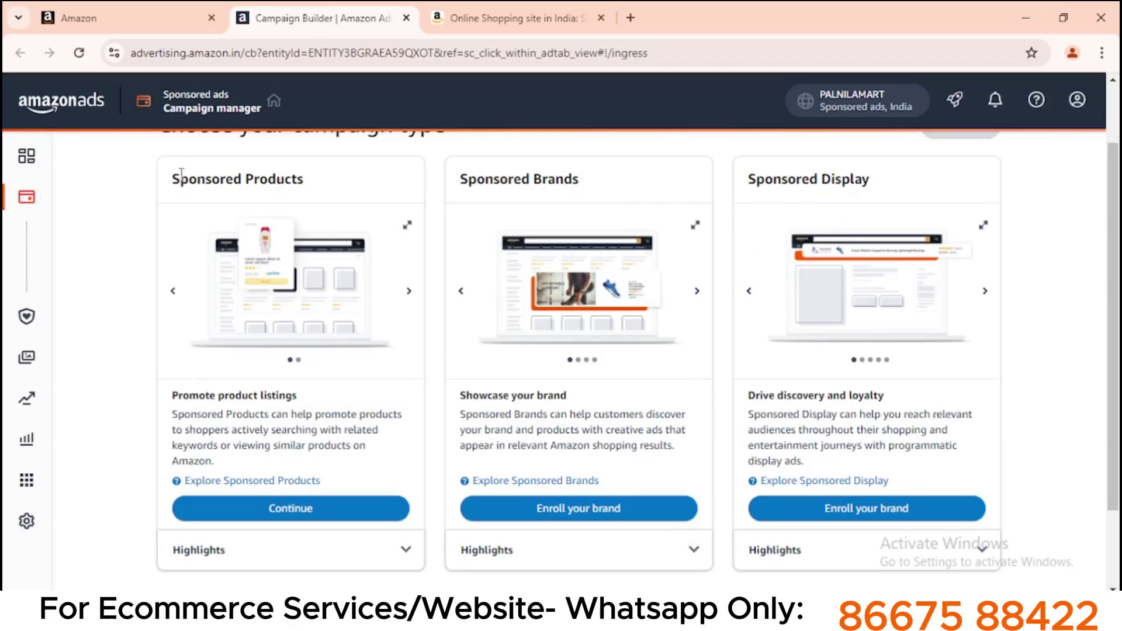
drag(173, 176, 295, 179)
click(296, 179)
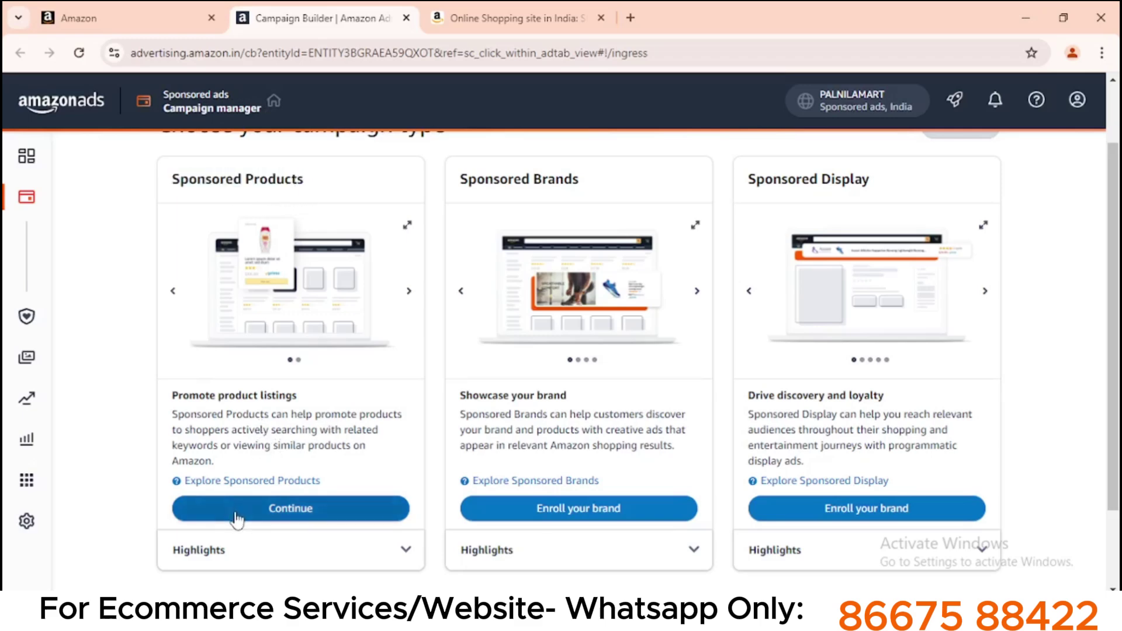
click(280, 515)
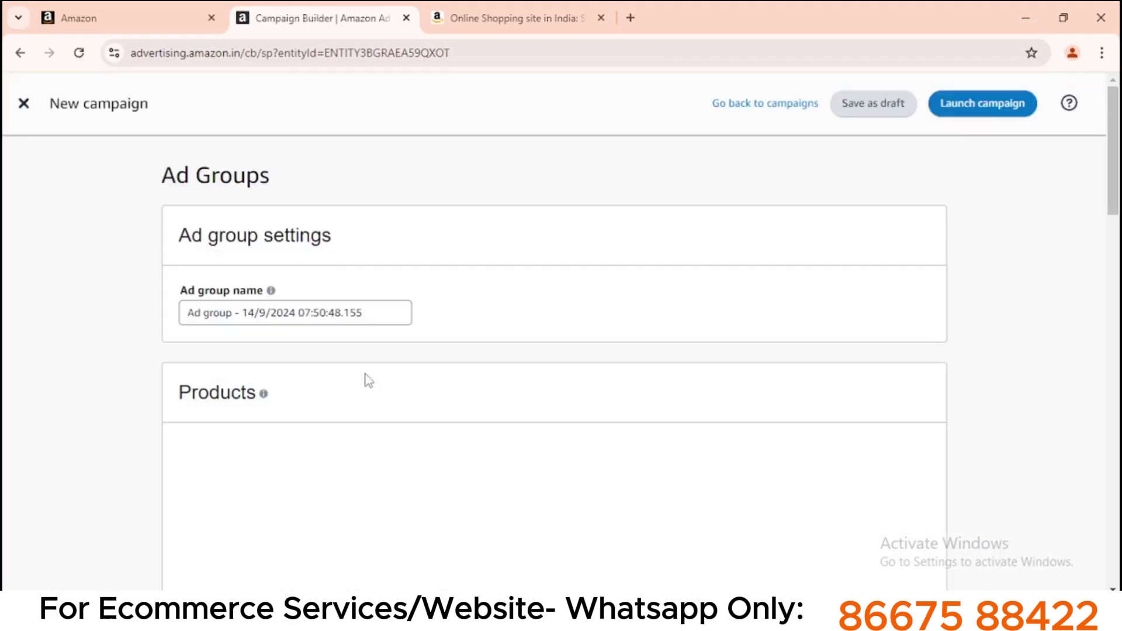
- Replace the default ad group name with Babywalker_key
scroll(335, 362, down, 2)
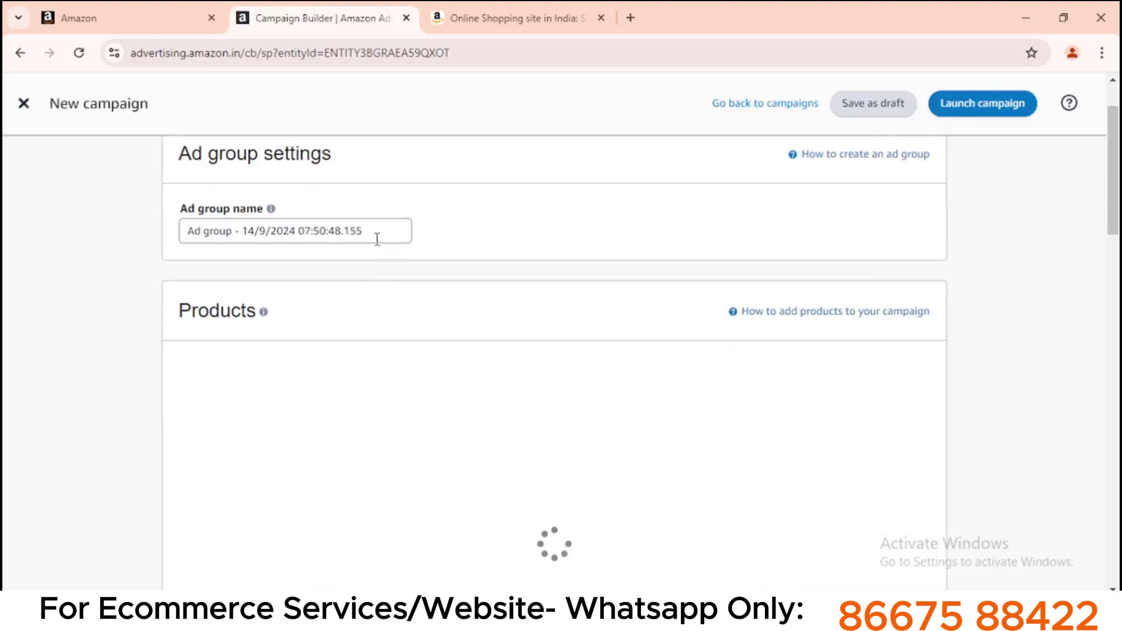
drag(377, 234, 170, 239)
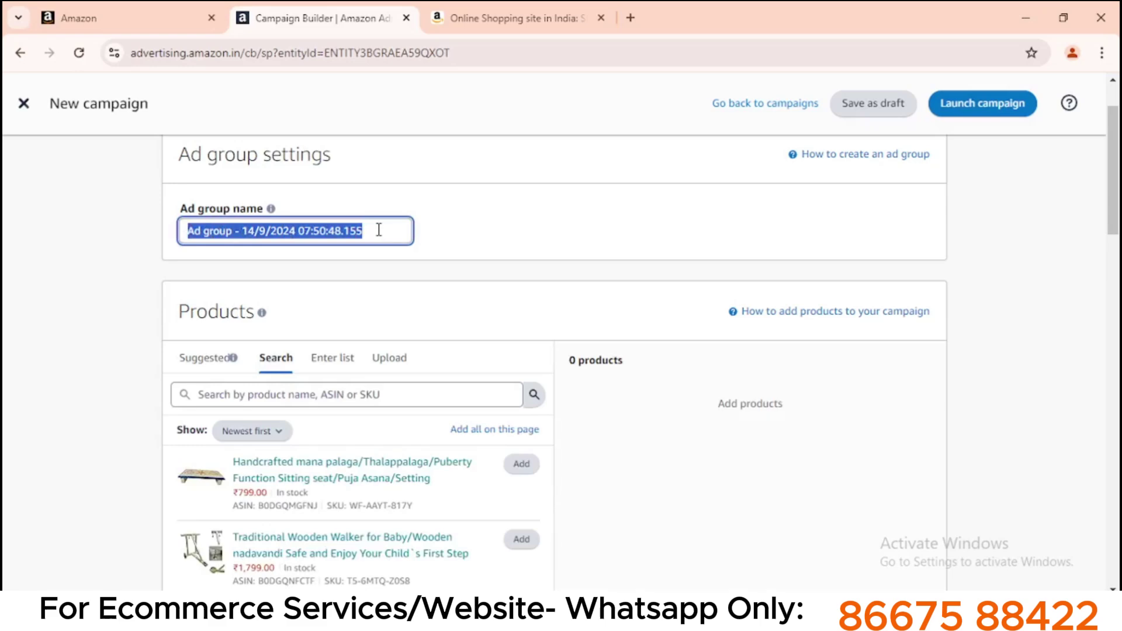
key(BackSpace)
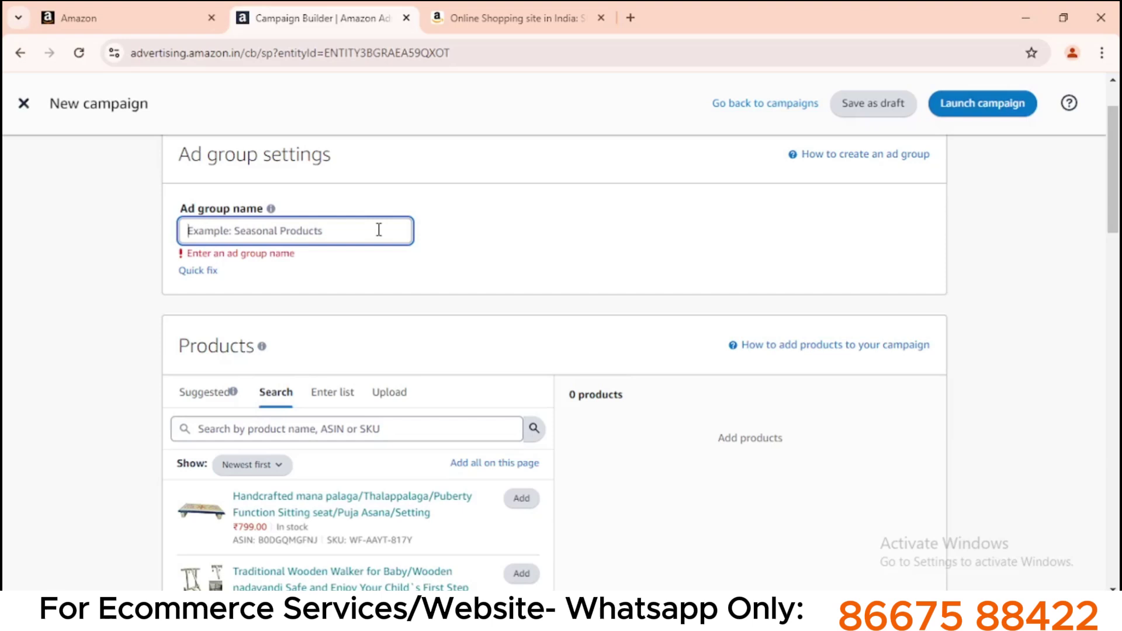
text(Ba)
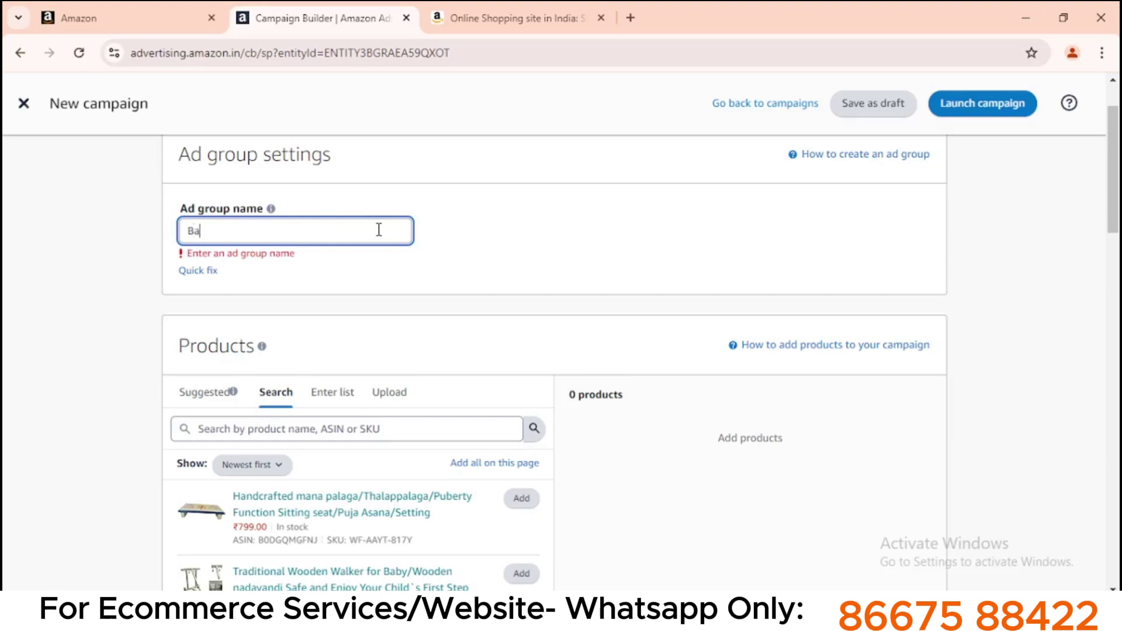
text(bywa)
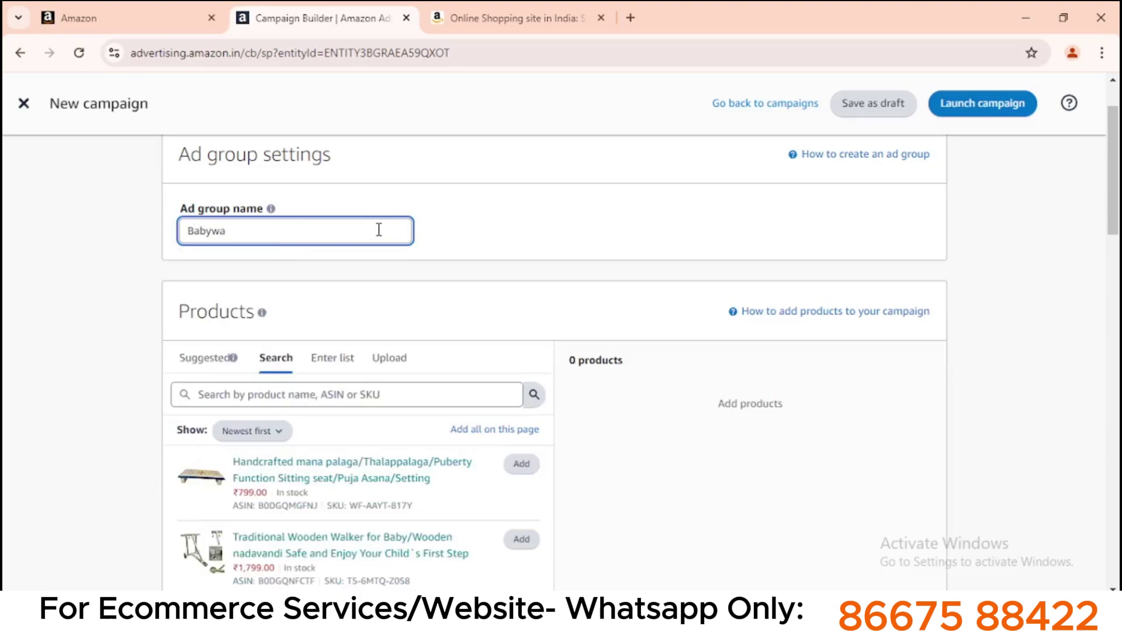
text(lker)
text(_key)
- Add the Traditional Wooden Walker for Baby to the ad group's products
scroll(330, 281, down, 3)
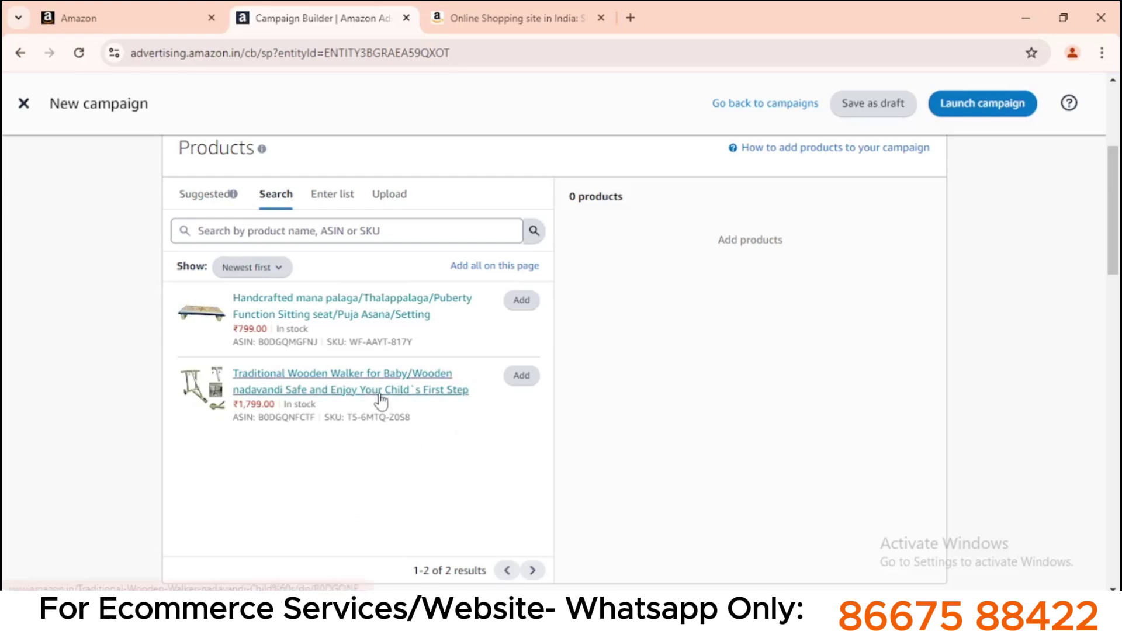
click(526, 378)
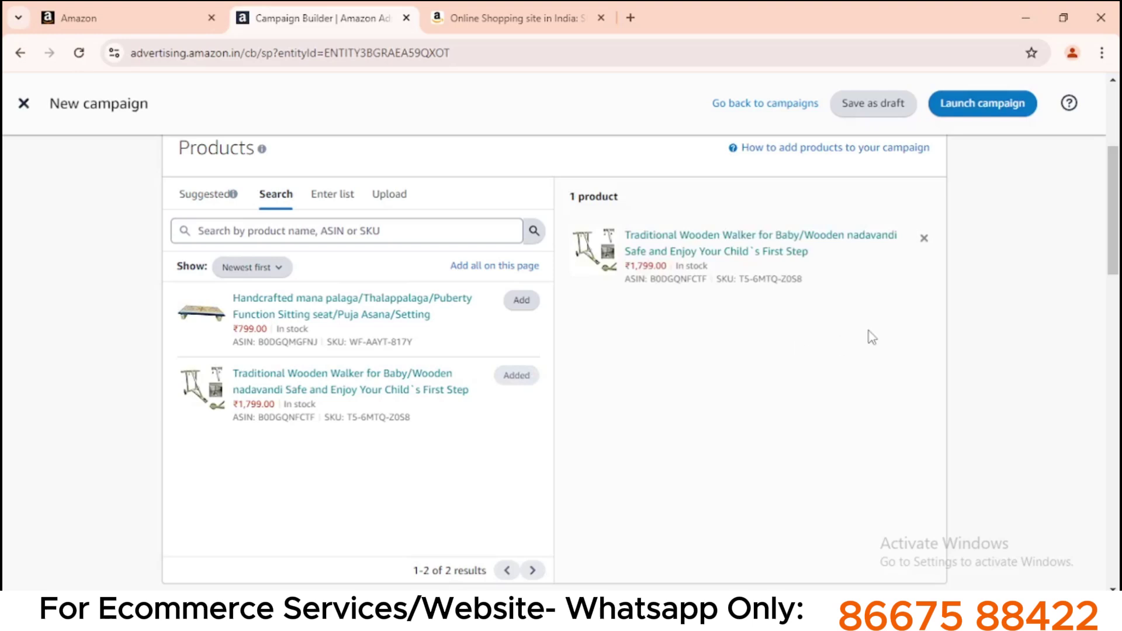
drag(572, 215, 851, 296)
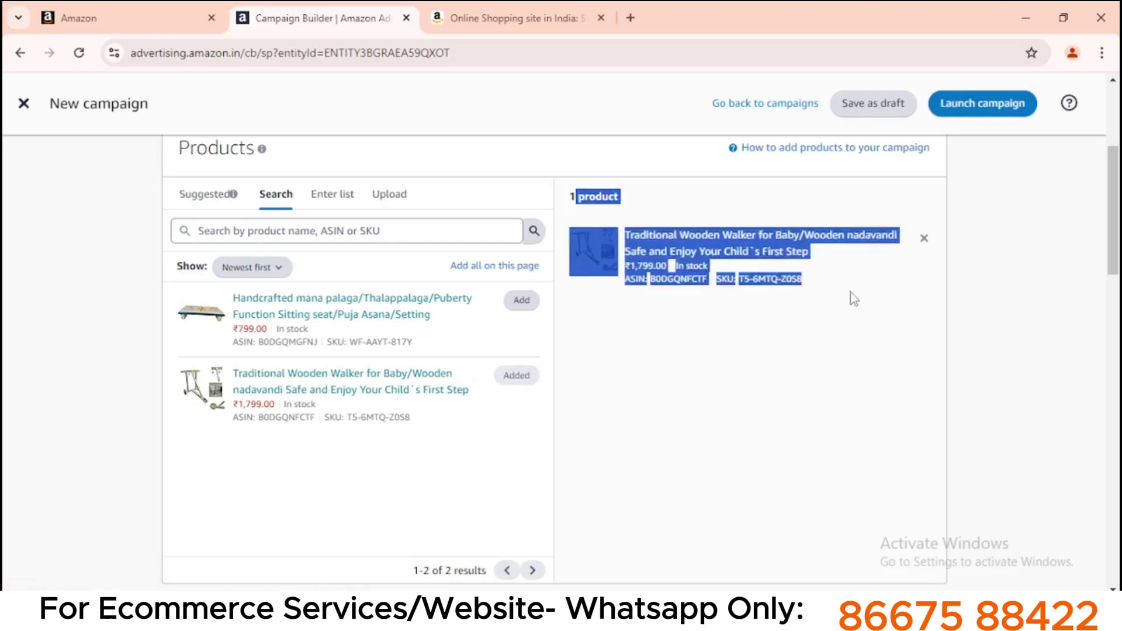
click(887, 361)
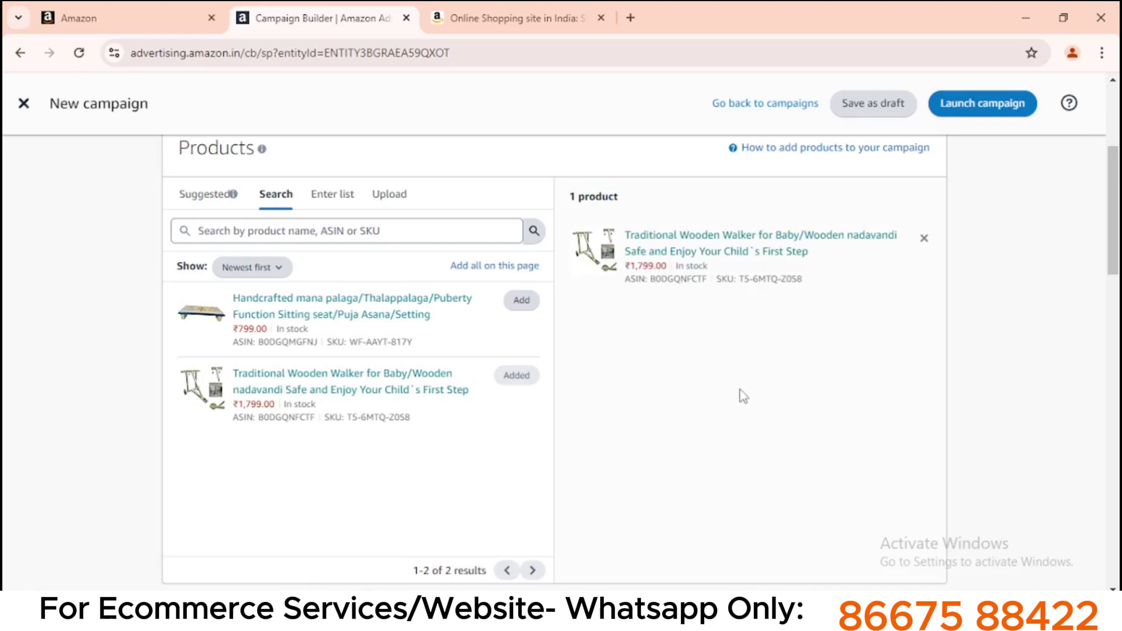
- Set the campaign's targeting to Manual targeting
scroll(691, 395, down, 3)
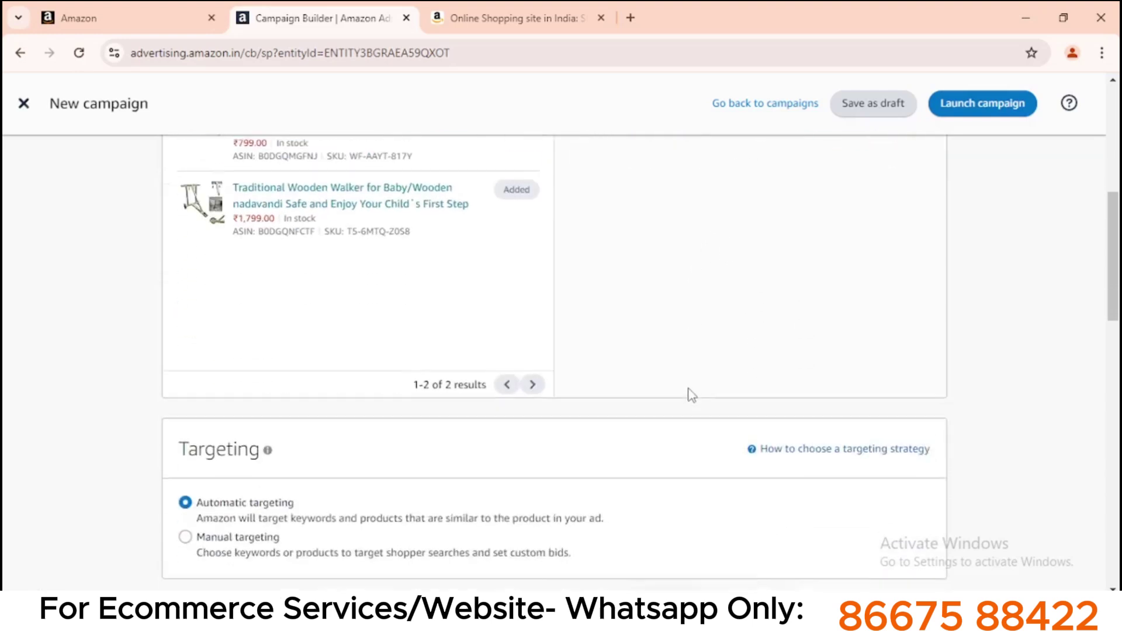
scroll(643, 380, down, 2)
scroll(409, 357, down, 1)
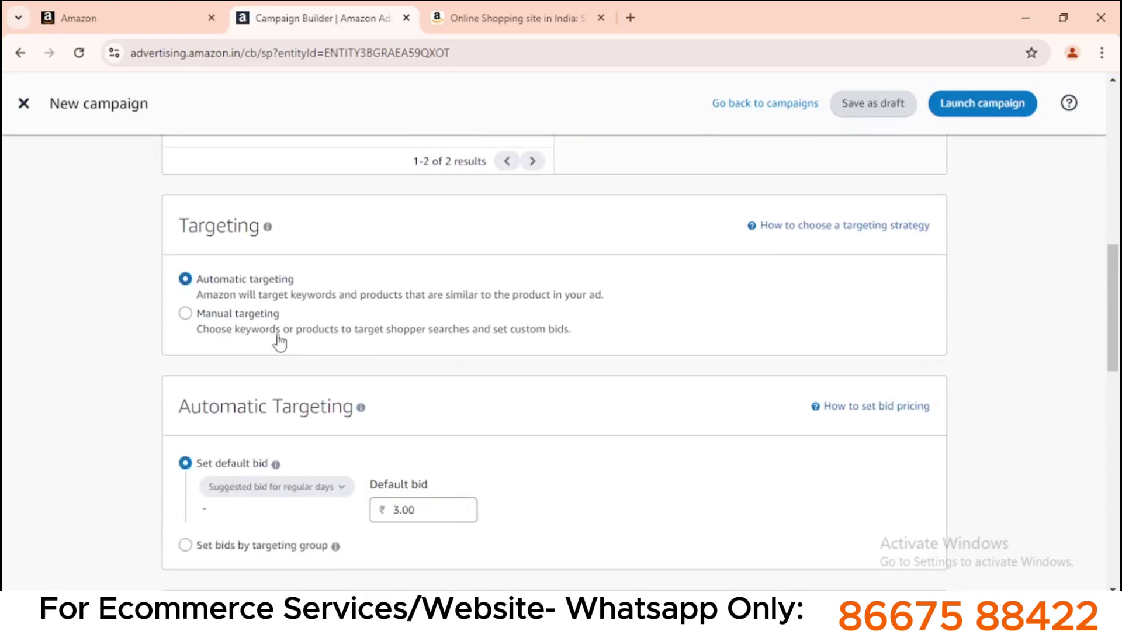
drag(178, 227, 248, 228)
click(268, 226)
scroll(186, 324, down, 1)
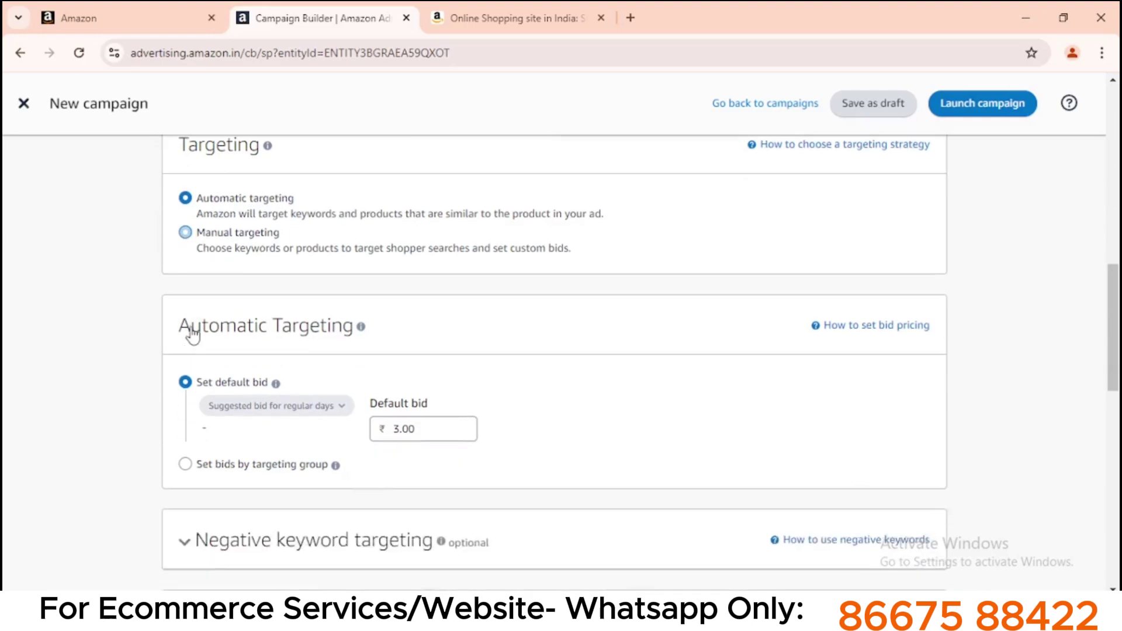
click(186, 234)
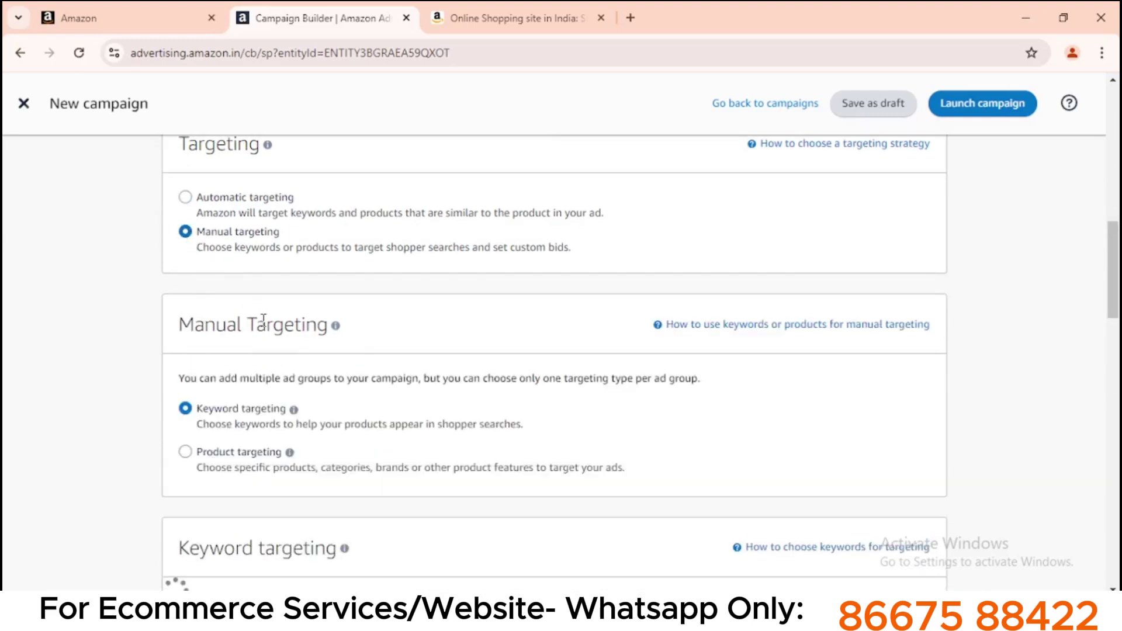
- Review the manual targeting types and the suggested keywords with their match types and suggested bids
scroll(263, 320, down, 1)
scroll(315, 287, down, 1)
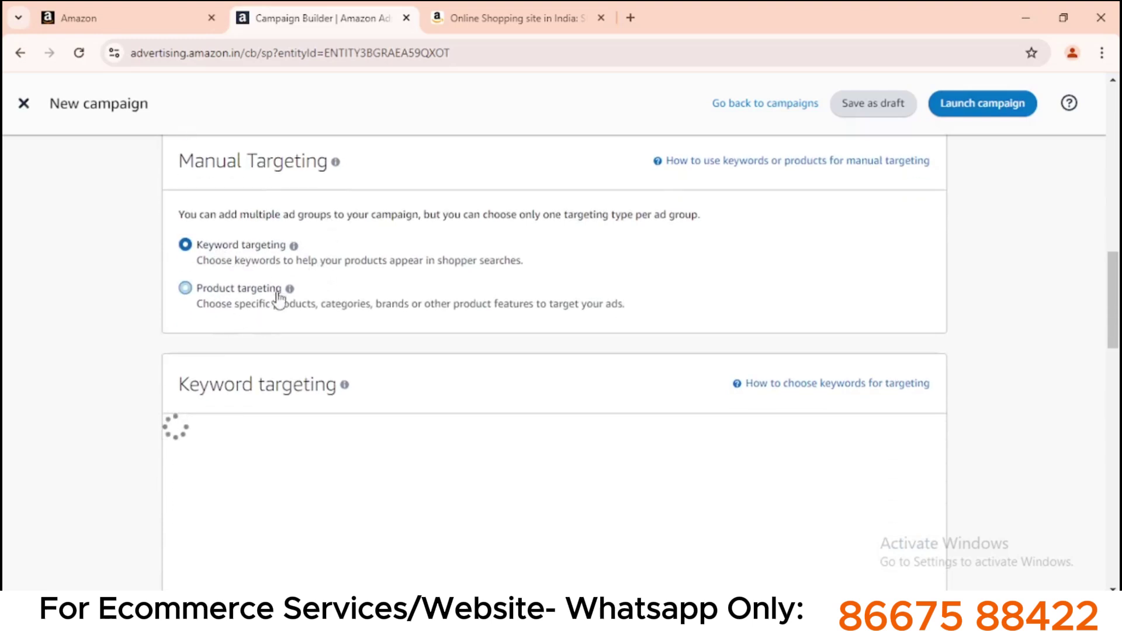
mouse_move(294, 246)
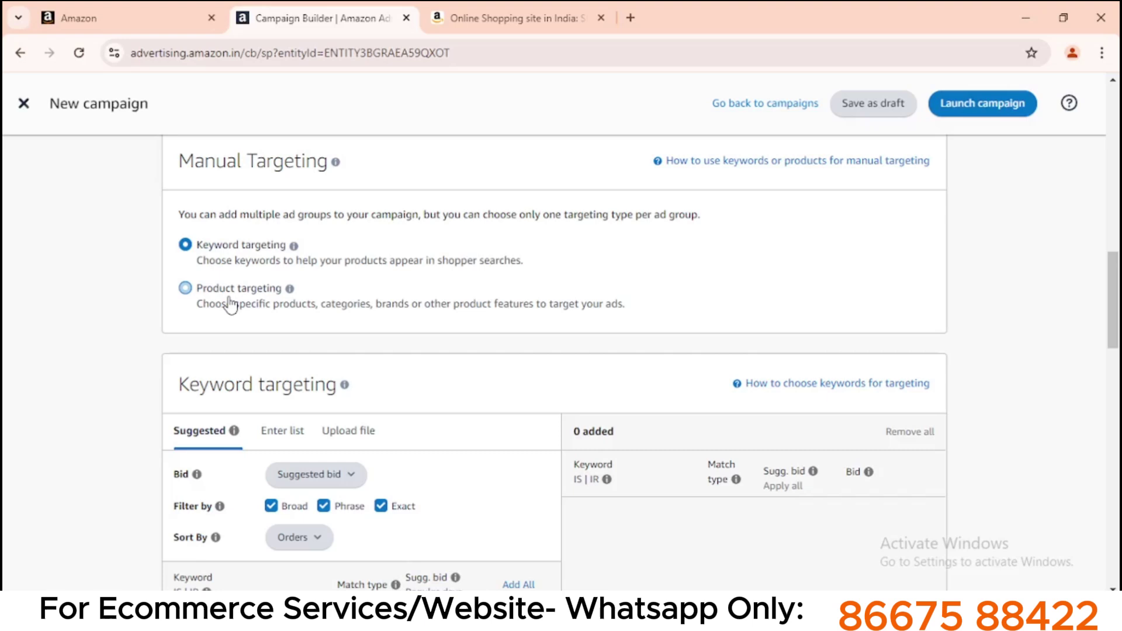
scroll(241, 263, down, 1)
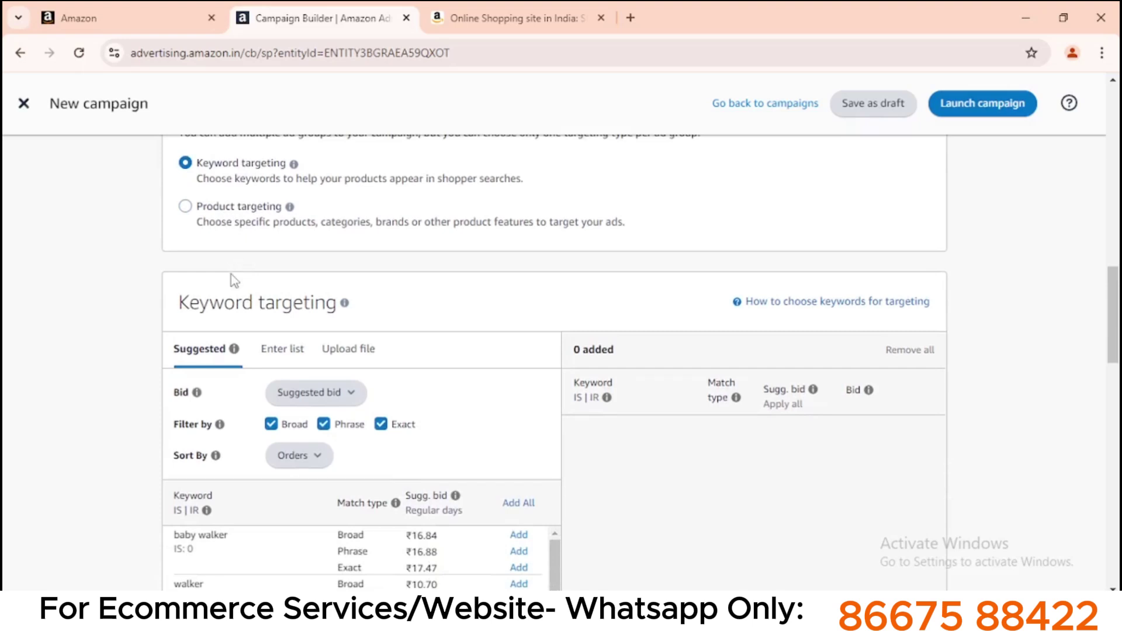
scroll(365, 306, down, 1)
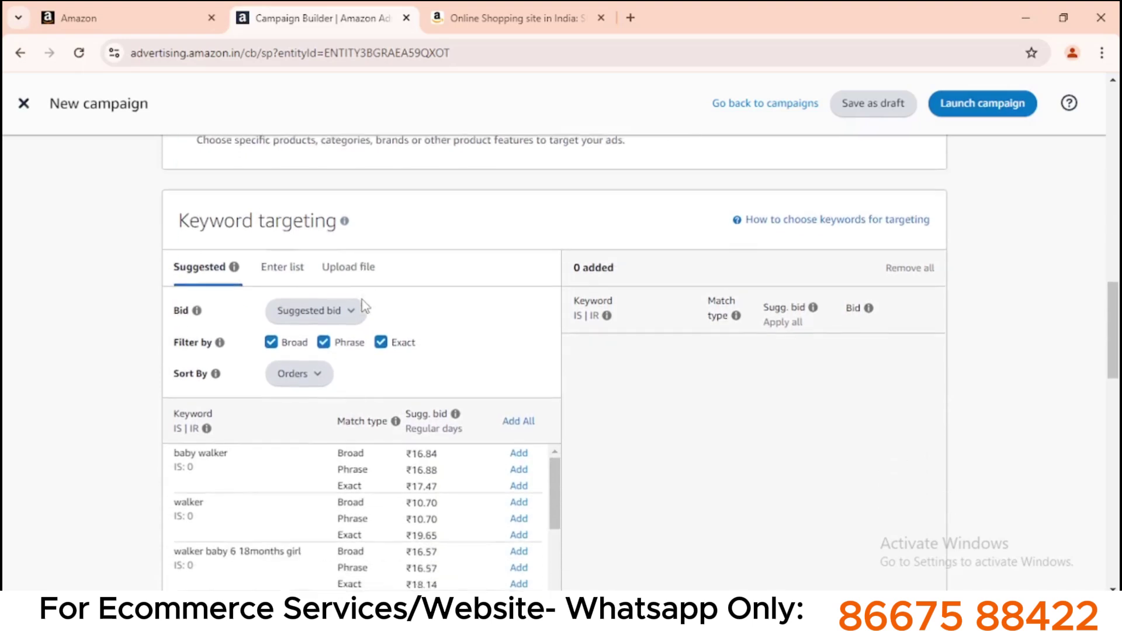
scroll(364, 301, down, 1)
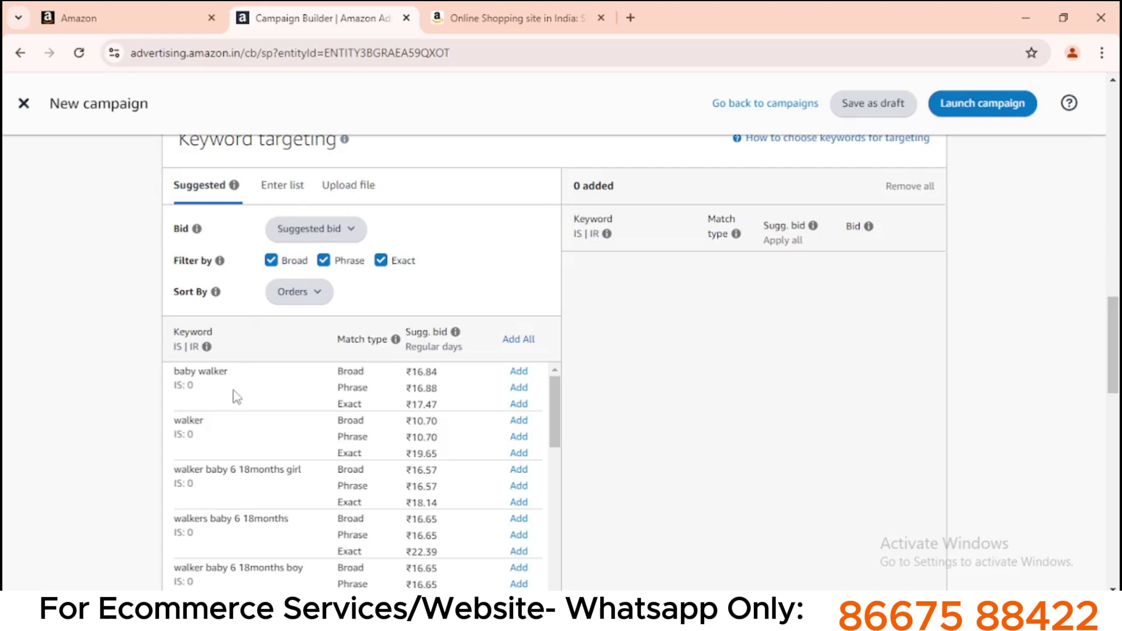
scroll(241, 365, down, 5)
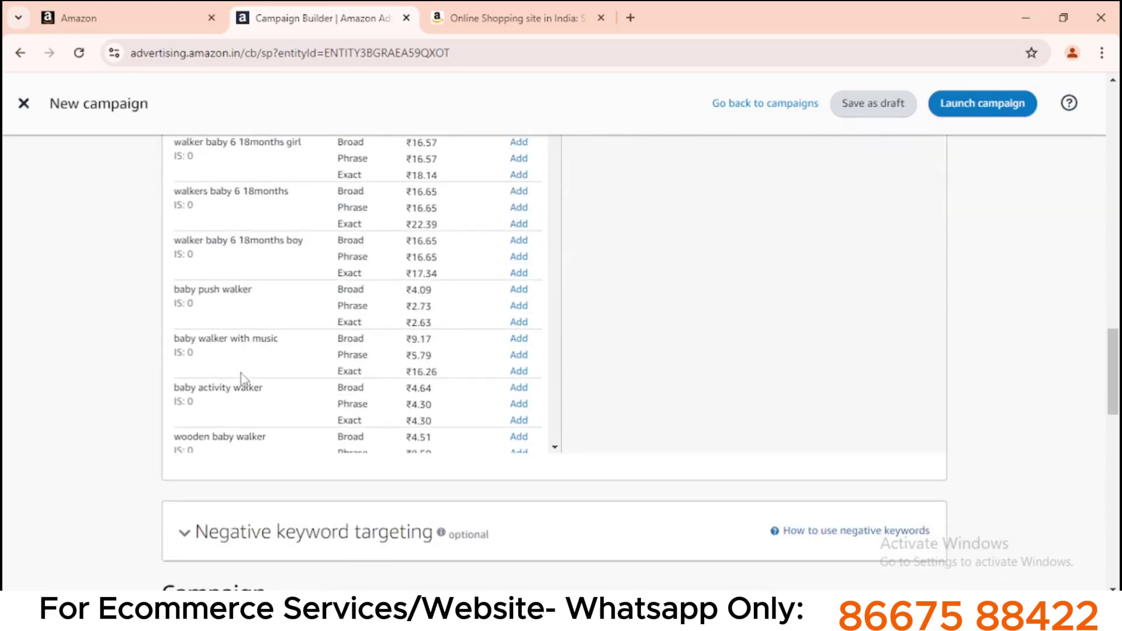
scroll(260, 459, up, 5)
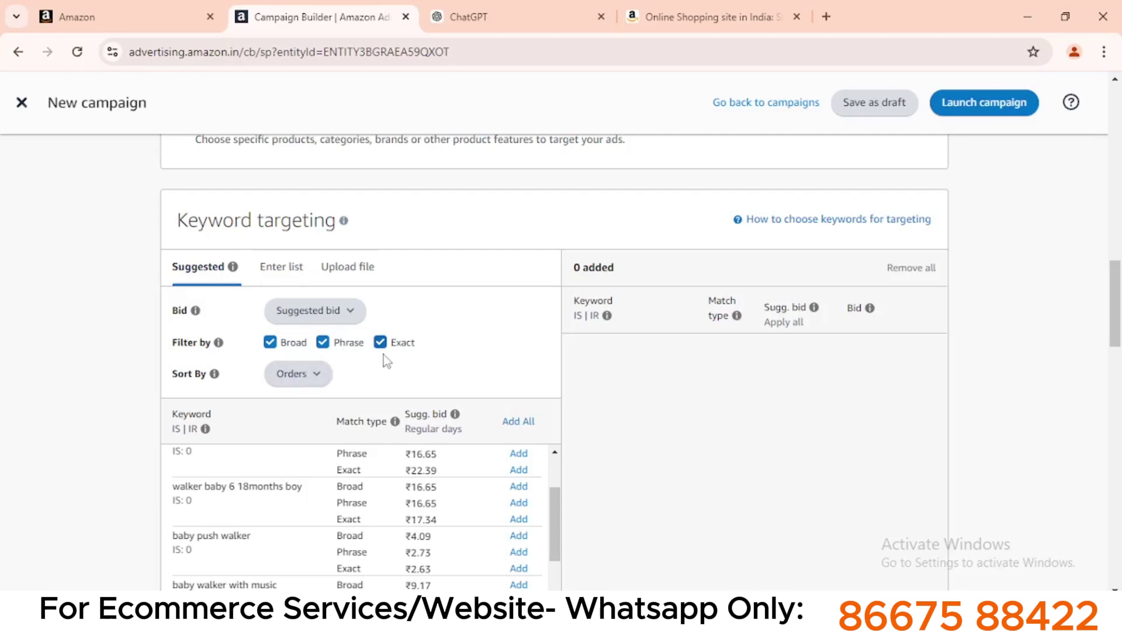
- Switch to ChatGPT and examine the keyword table of broad, phrase and exact match examples for Wooden Walker for Baby
click(521, 14)
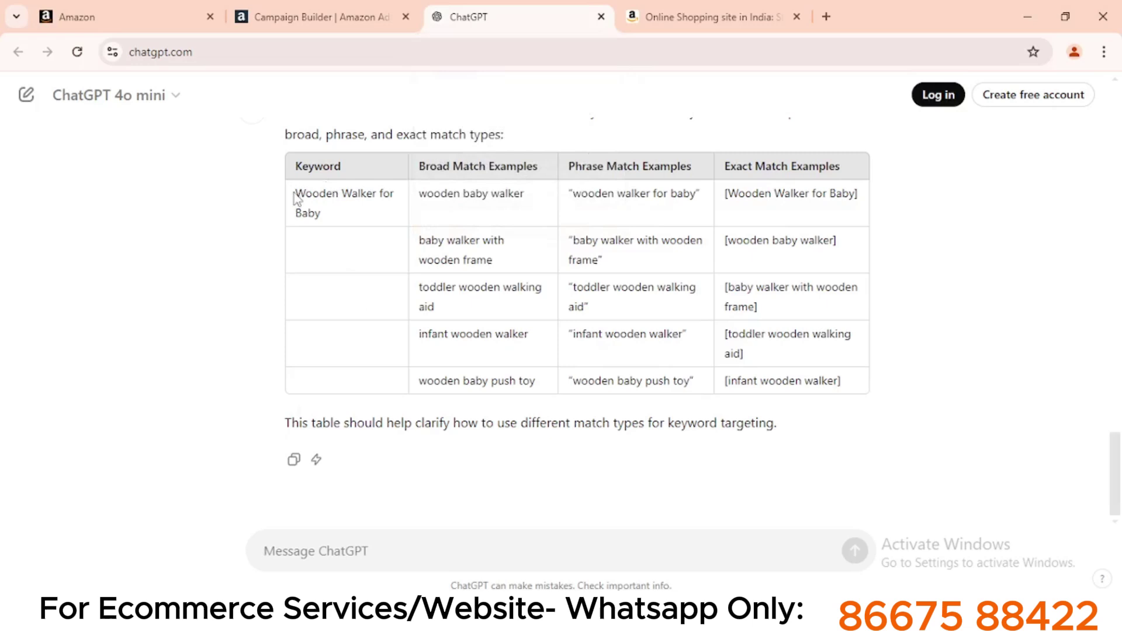
drag(297, 193, 321, 214)
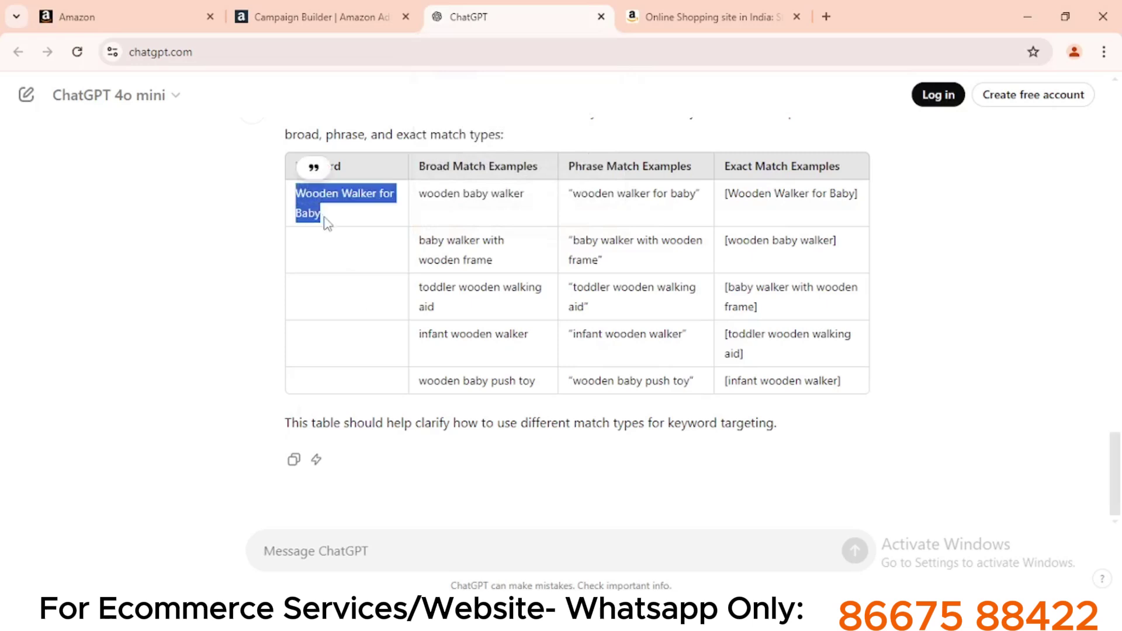
click(324, 219)
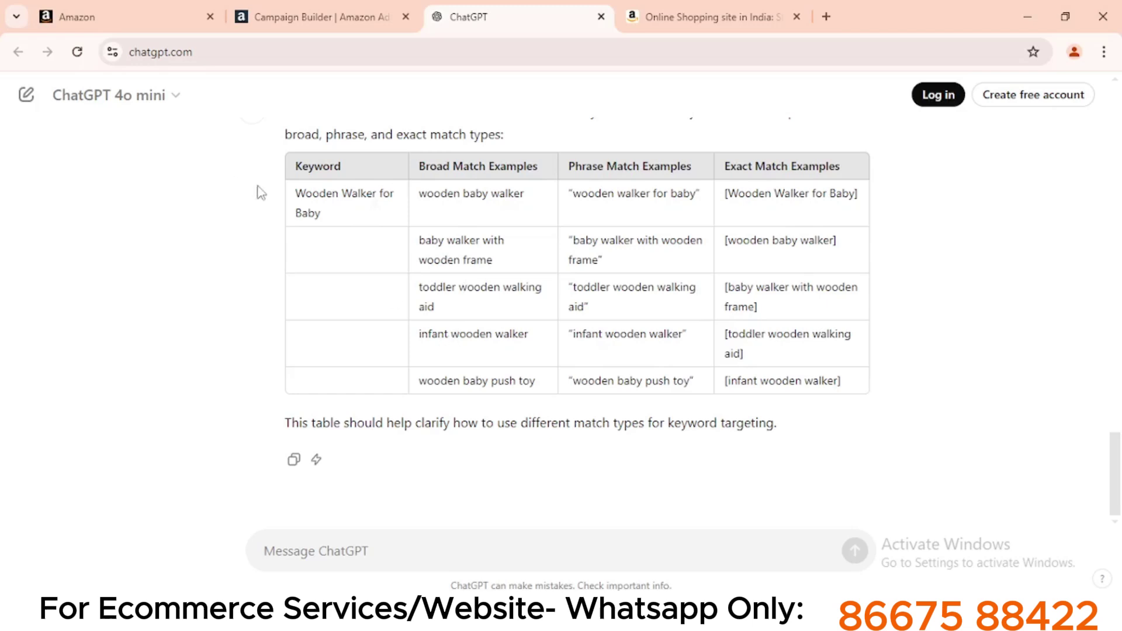
drag(296, 213, 321, 213)
click(318, 214)
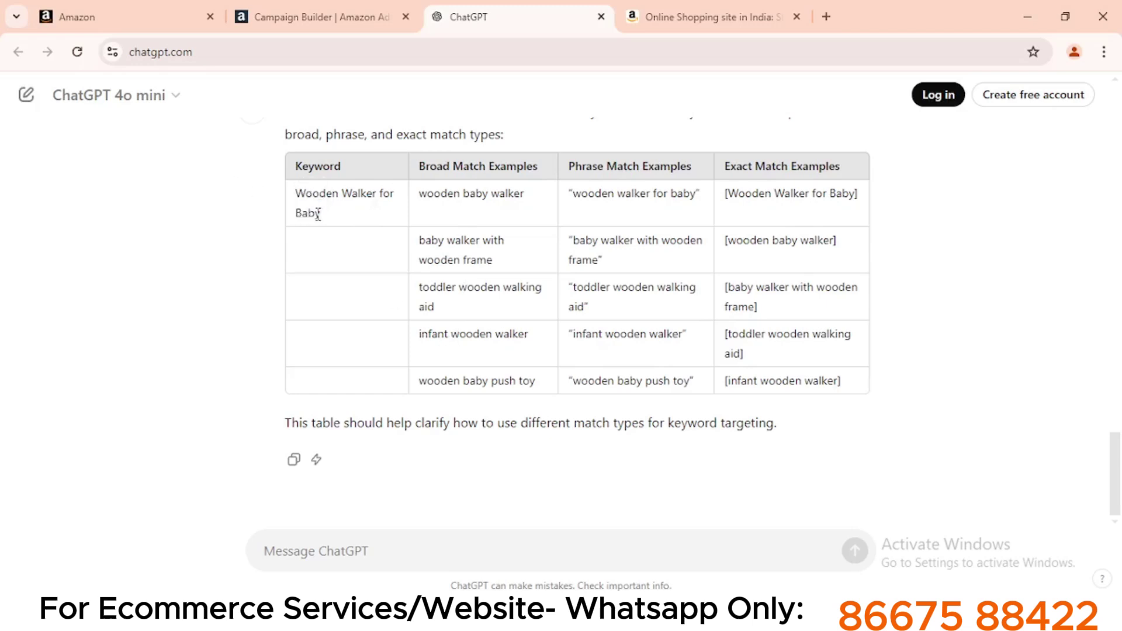
- Compare the keyword Wooden Walker for Baby with its broad, phrase and exact match examples in the table
drag(418, 334, 452, 336)
click(440, 332)
drag(301, 185, 320, 214)
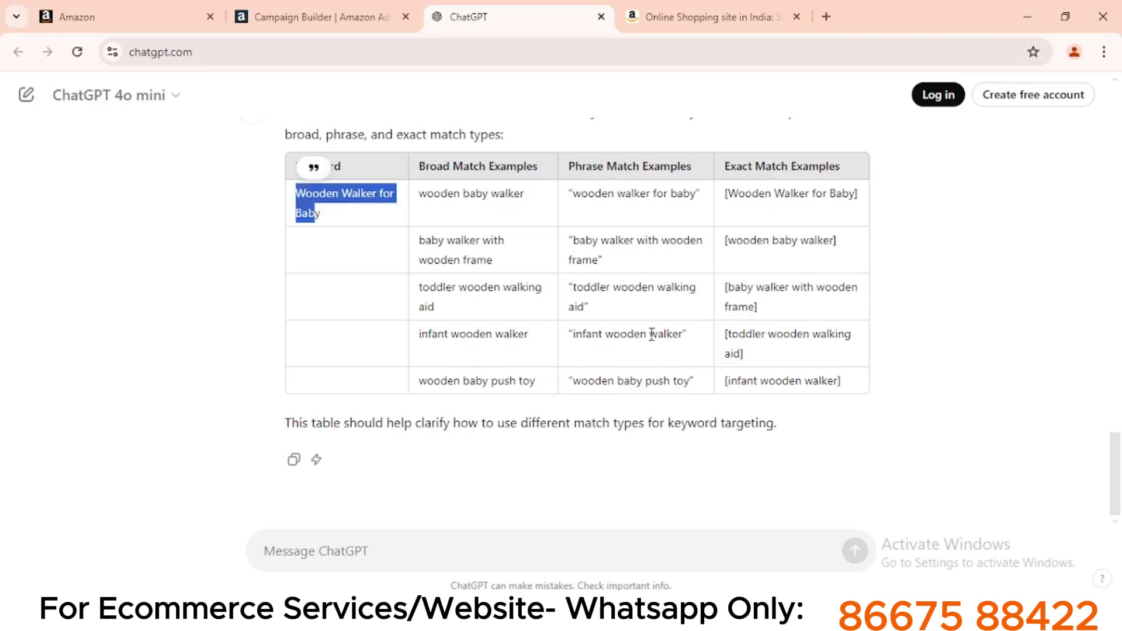
click(611, 284)
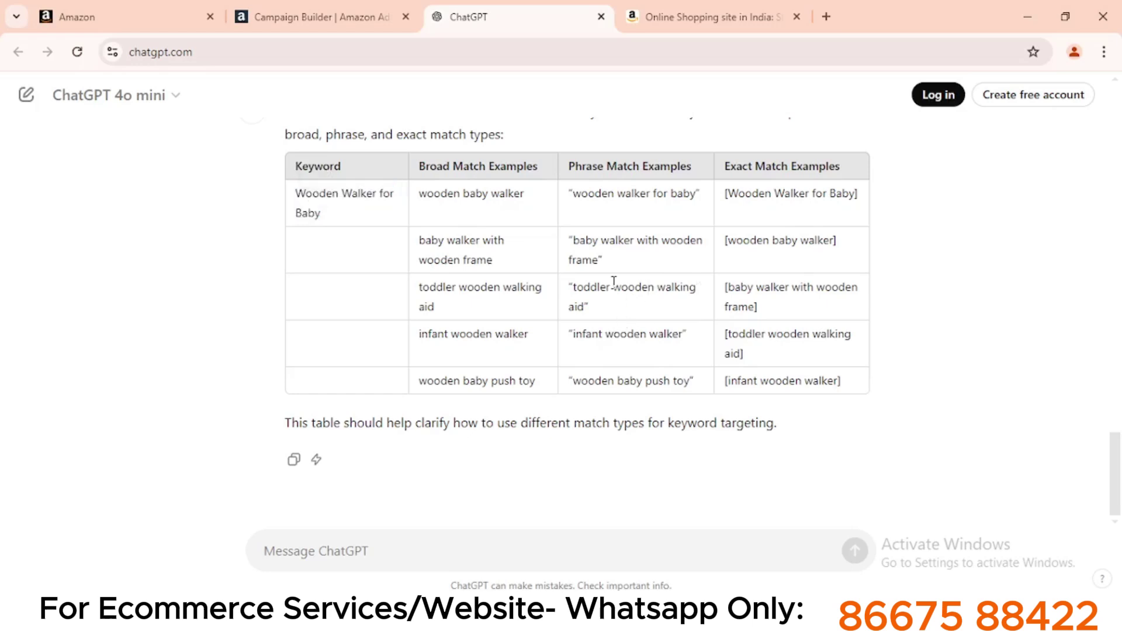
triple_click(585, 236)
click(590, 263)
drag(725, 167, 780, 167)
click(781, 168)
drag(295, 193, 321, 215)
click(317, 206)
drag(730, 193, 856, 193)
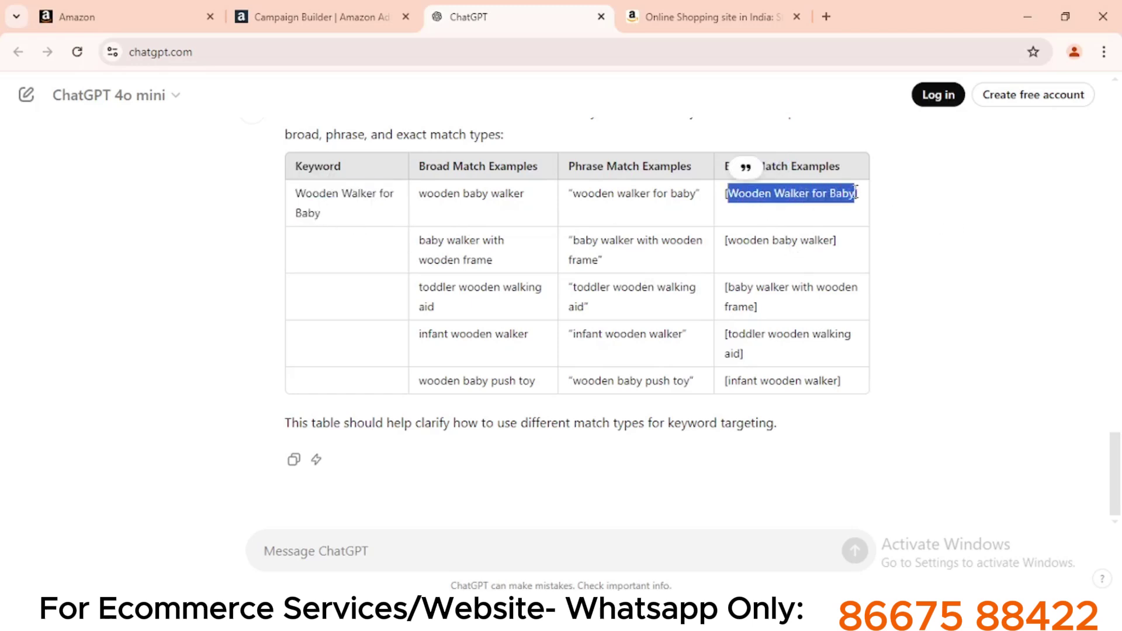
click(850, 193)
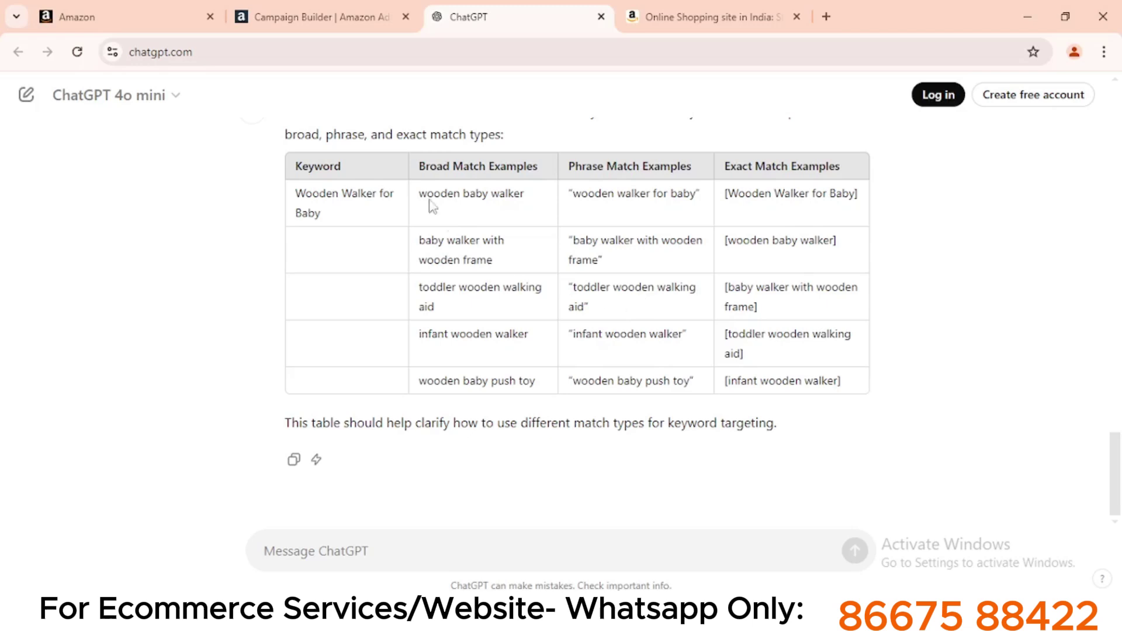
- Return to the Amazon Ads campaign builder and review the suggested bids for each keyword and match type
click(340, 7)
scroll(656, 411, down, 3)
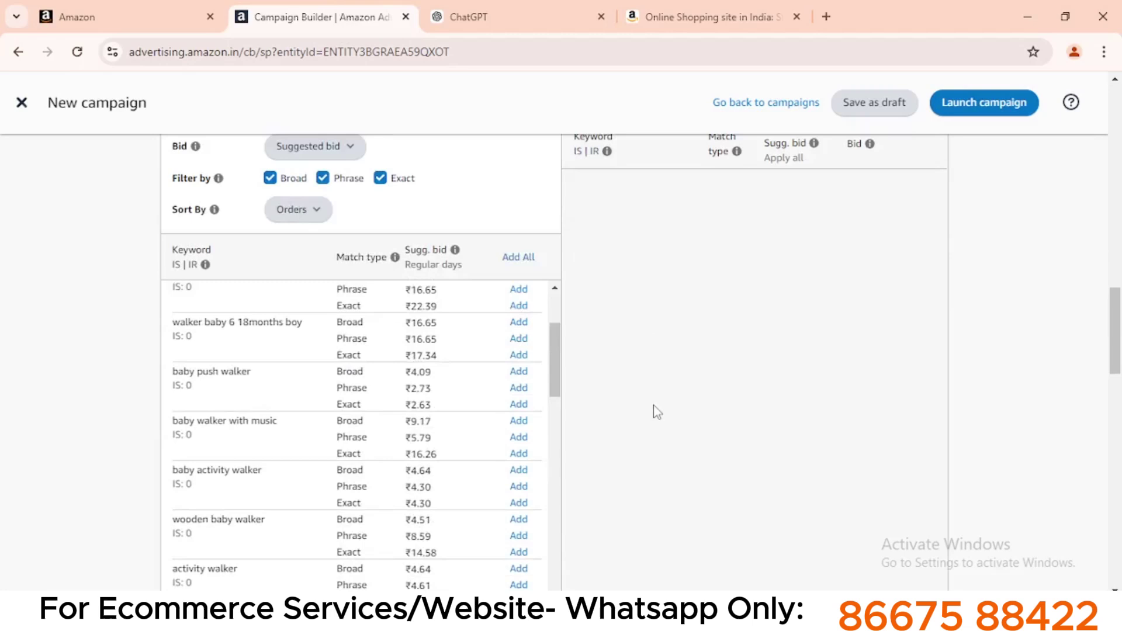
scroll(655, 409, down, 2)
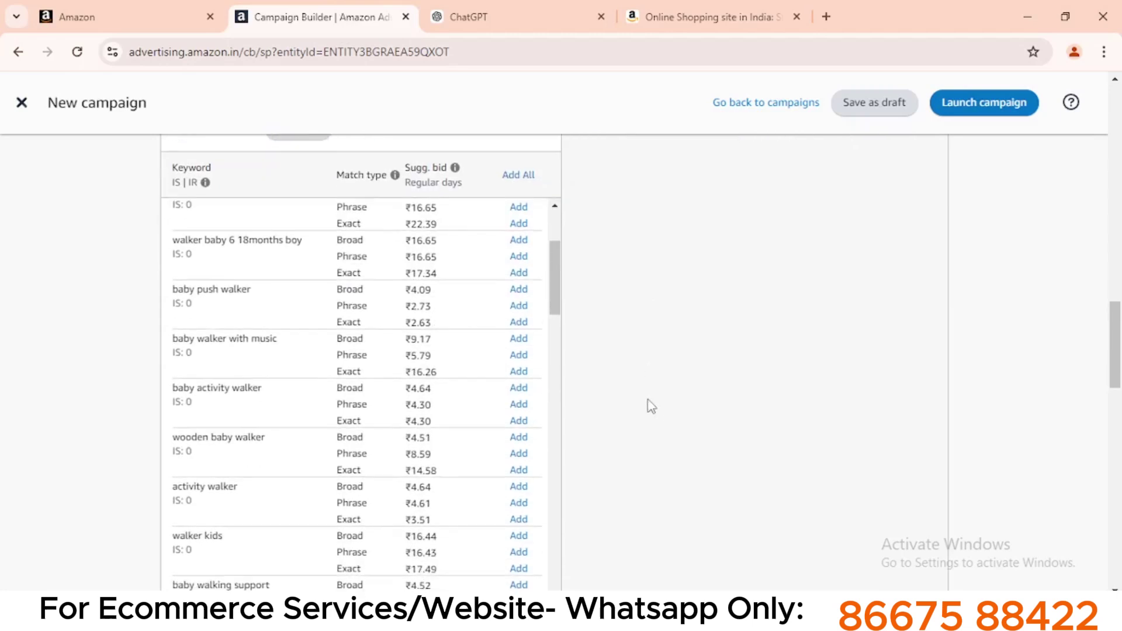
scroll(403, 477, up, 3)
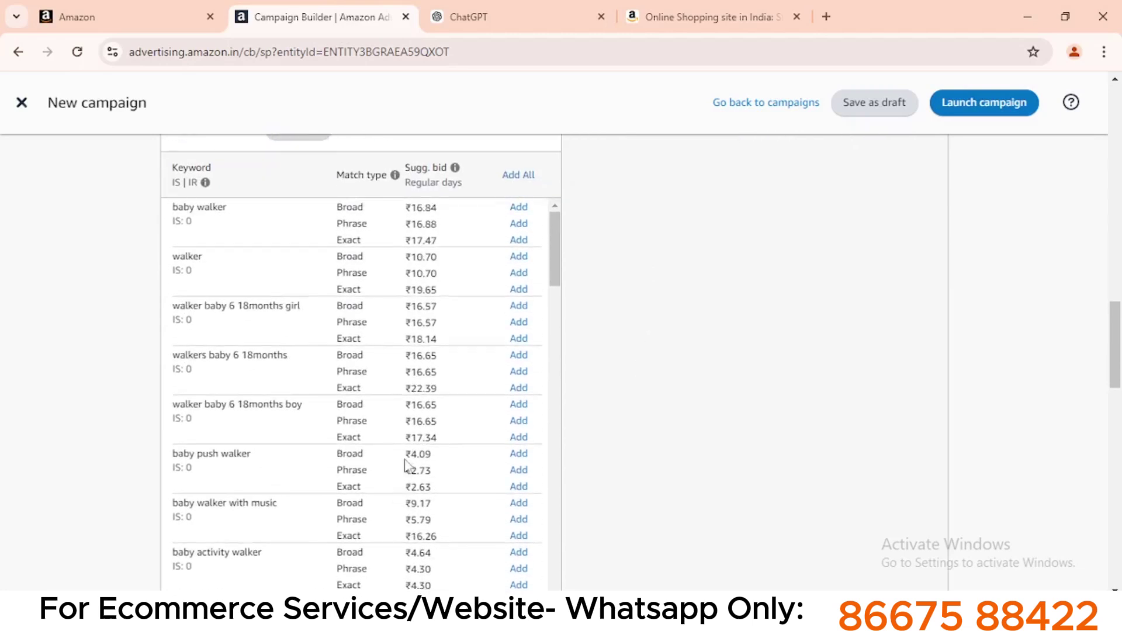
scroll(726, 403, down, 2)
scroll(727, 403, up, 2)
drag(406, 307, 439, 306)
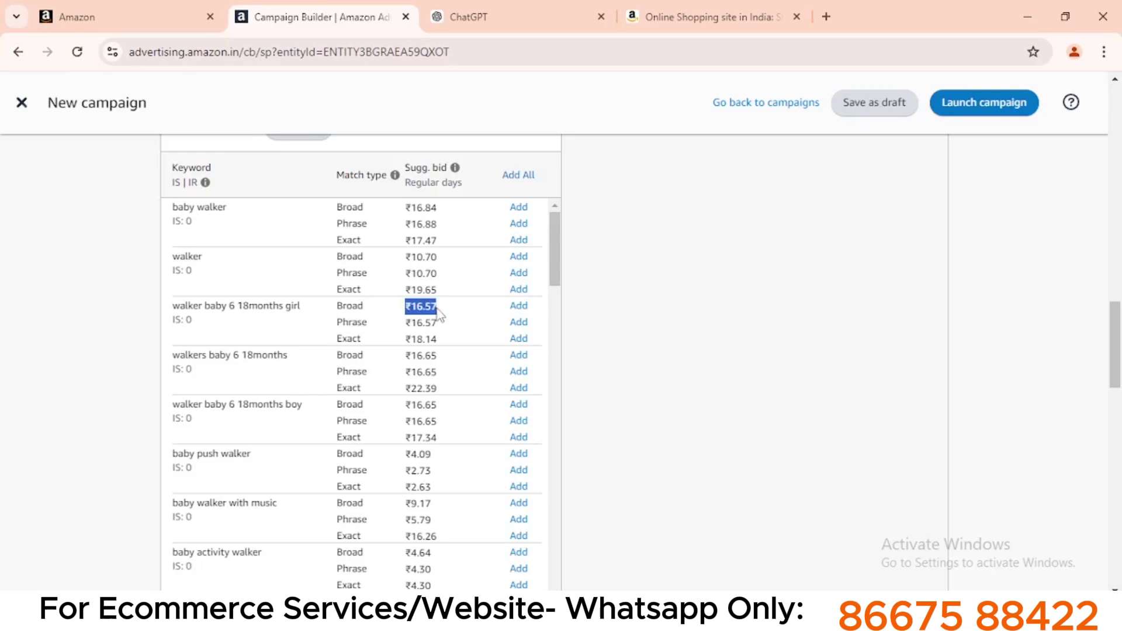
click(435, 307)
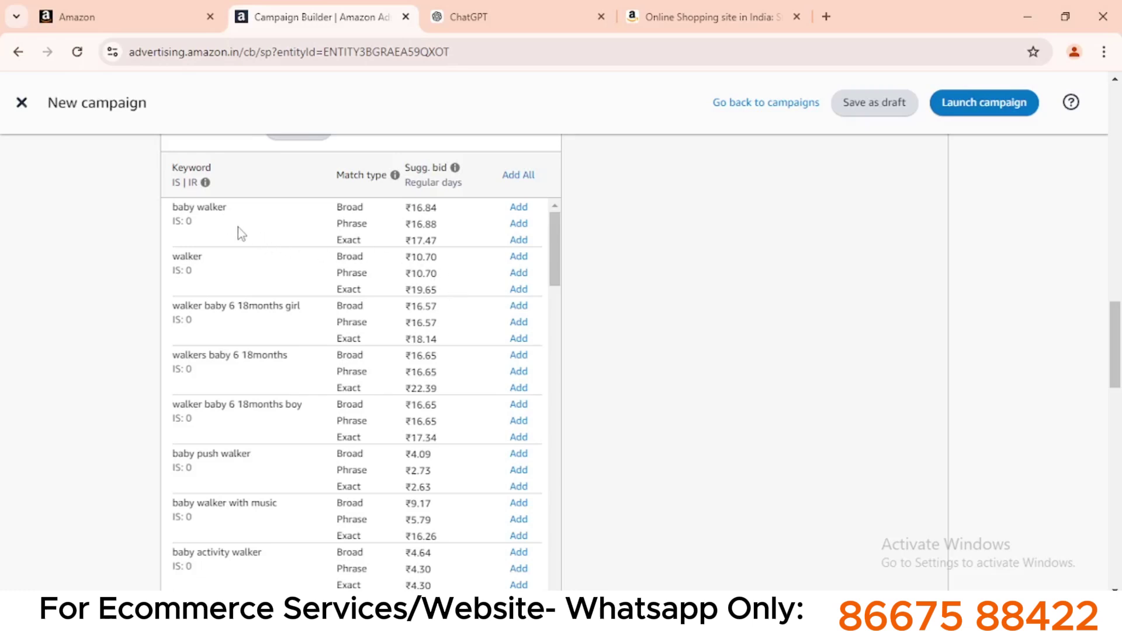
- Add the suggested keyword "baby walker" to the targeting as broad, phrase and exact match
click(518, 208)
click(518, 224)
click(516, 239)
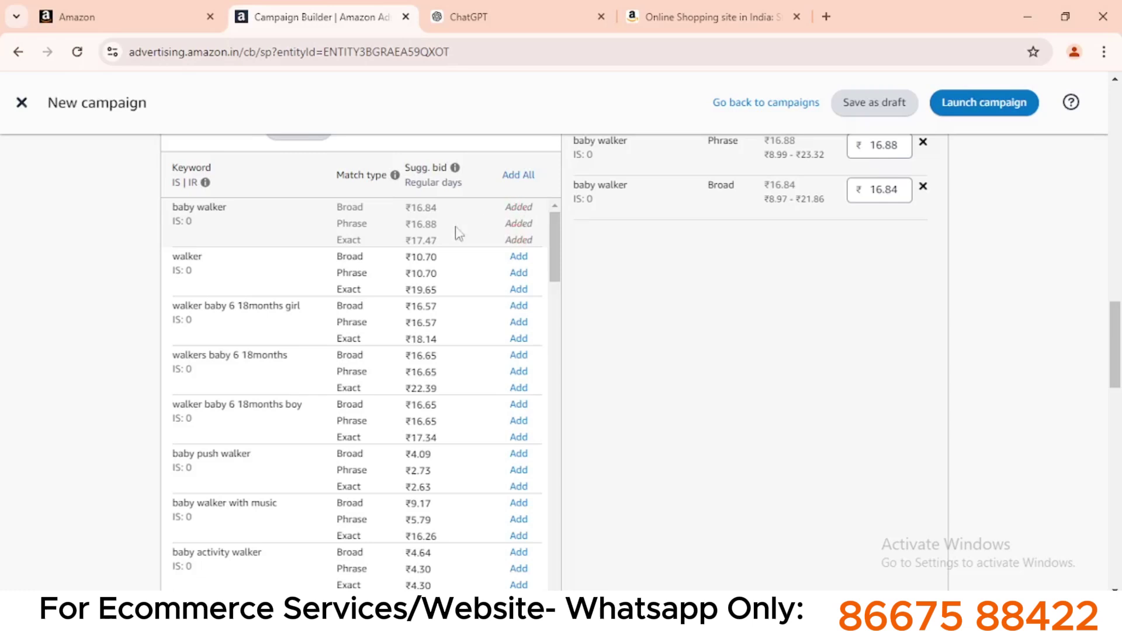
- Find the suggested keyword "baby walking support" and add it as broad, phrase and exact match
scroll(349, 350, down, 10)
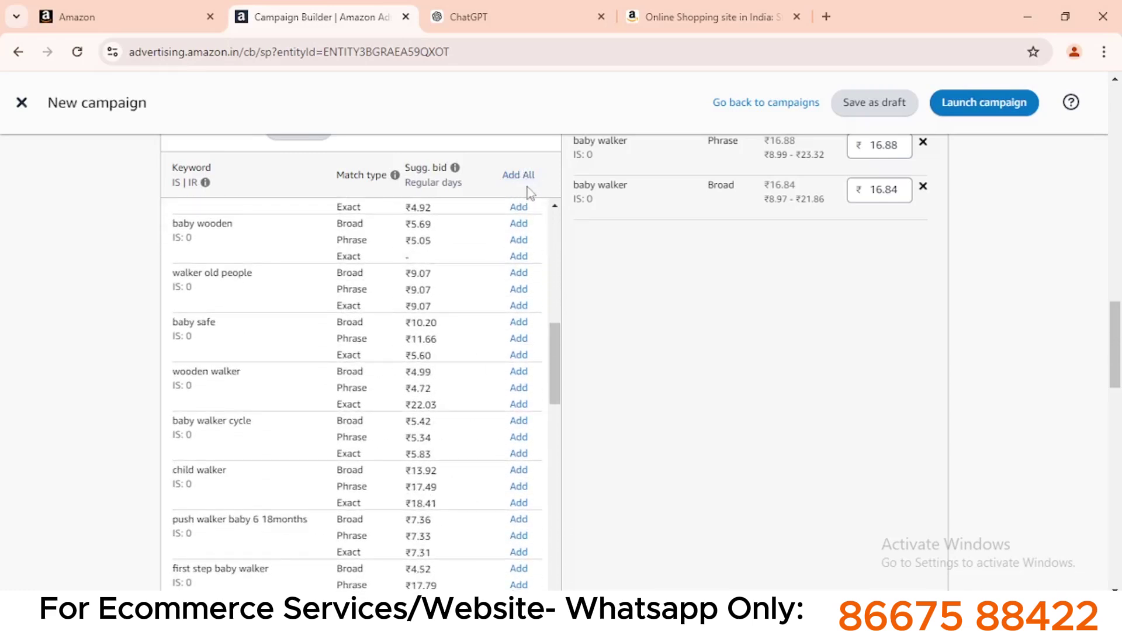
scroll(701, 280, up, 3)
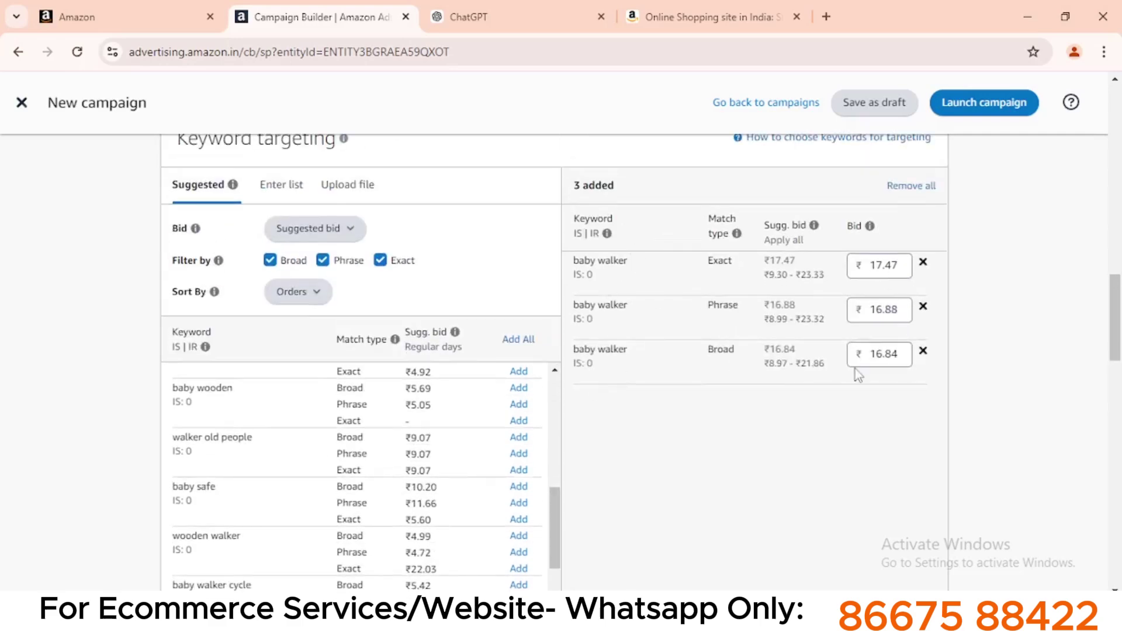
scroll(683, 446, down, 3)
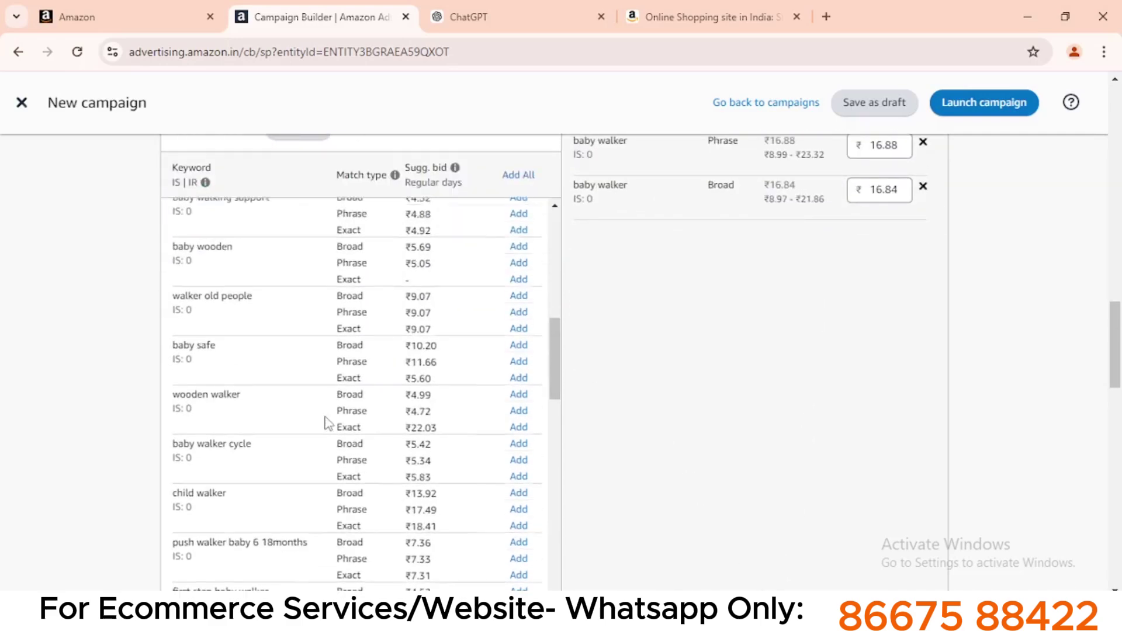
scroll(326, 424, down, 5)
scroll(801, 380, down, 3)
scroll(371, 391, up, 3)
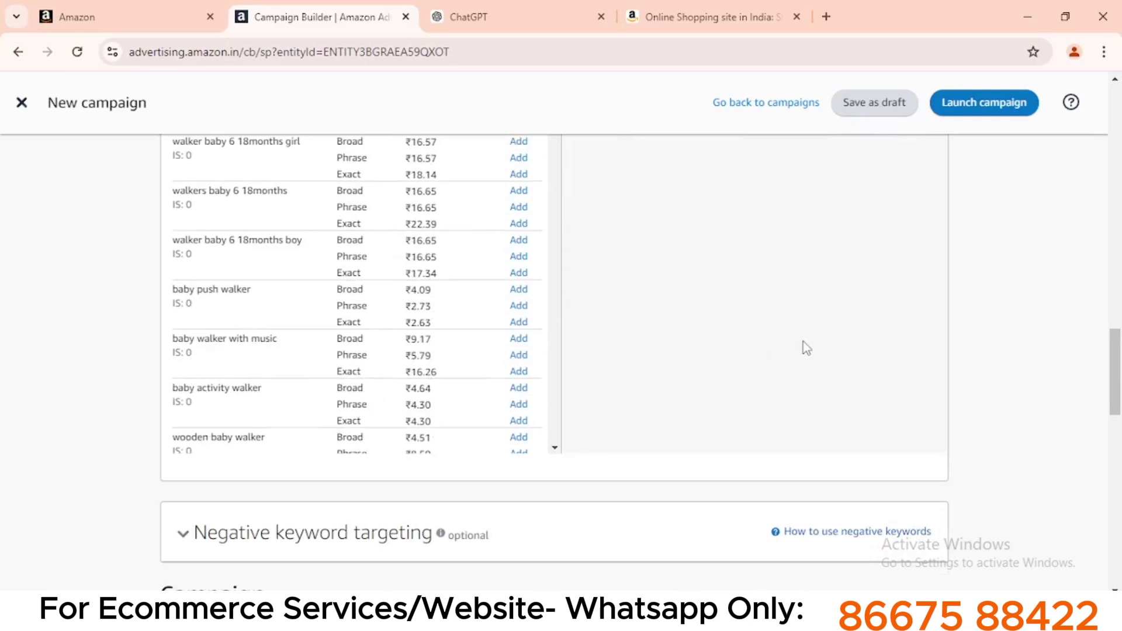
scroll(807, 348, up, 3)
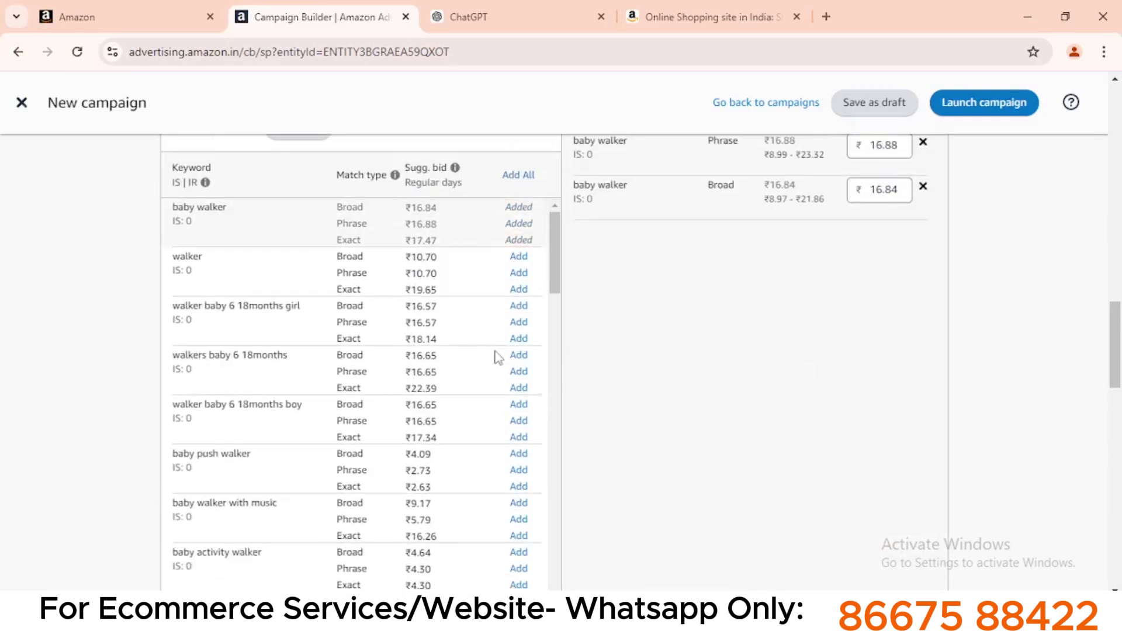
scroll(461, 373, down, 3)
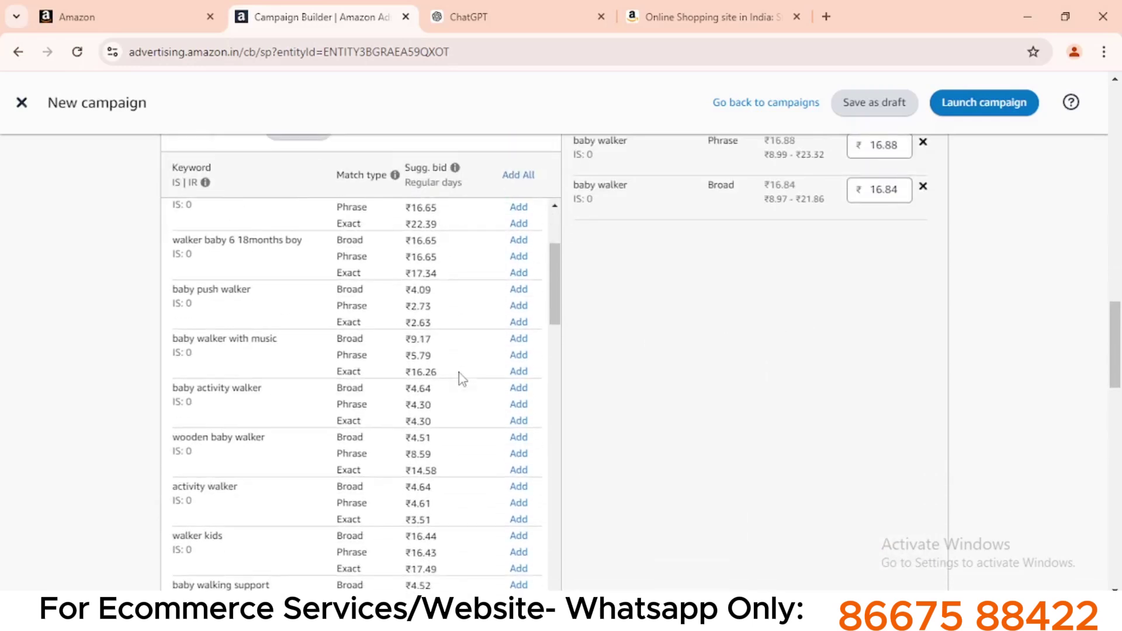
scroll(459, 373, down, 3)
scroll(447, 367, down, 2)
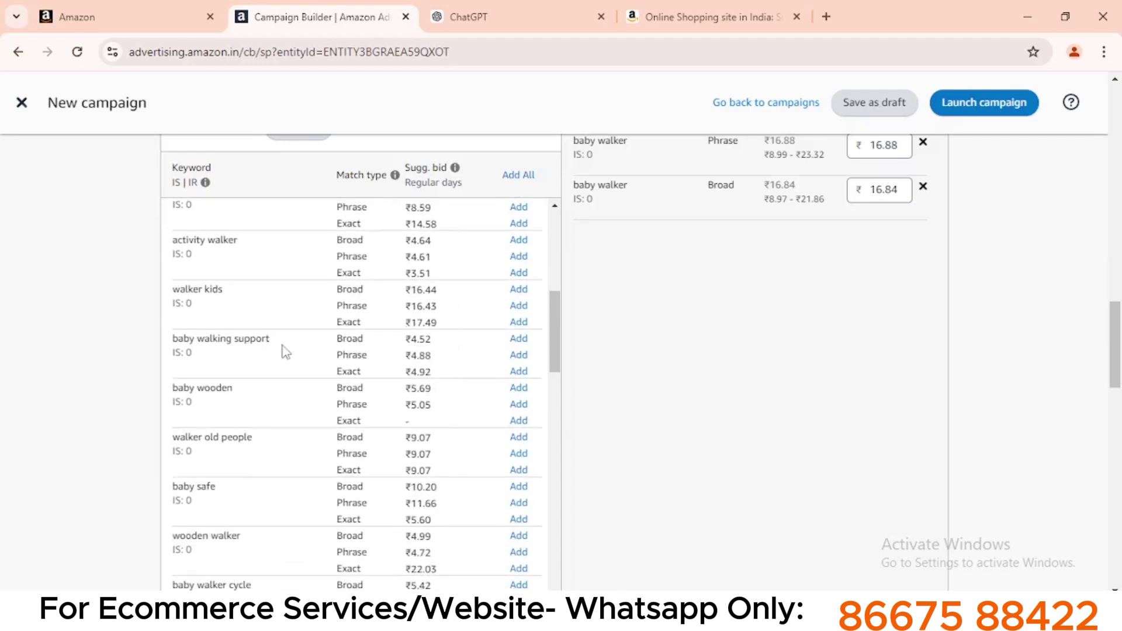
click(519, 339)
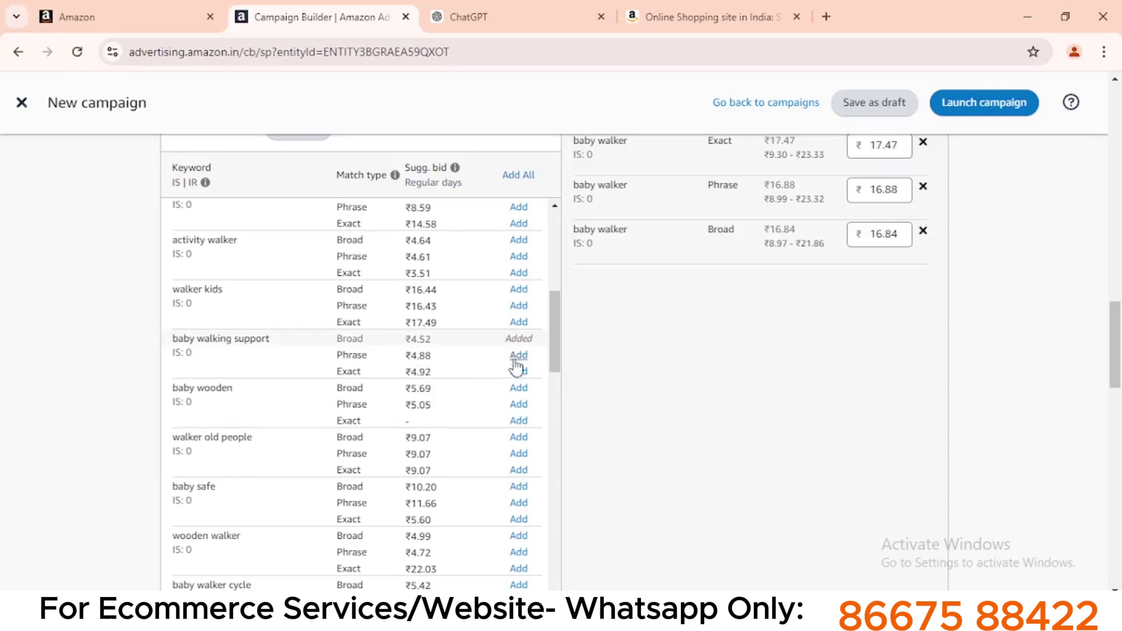
click(519, 356)
click(519, 372)
- Find the suggested keyword "child walker" and add it as exact, phrase and broad match
scroll(489, 415, down, 2)
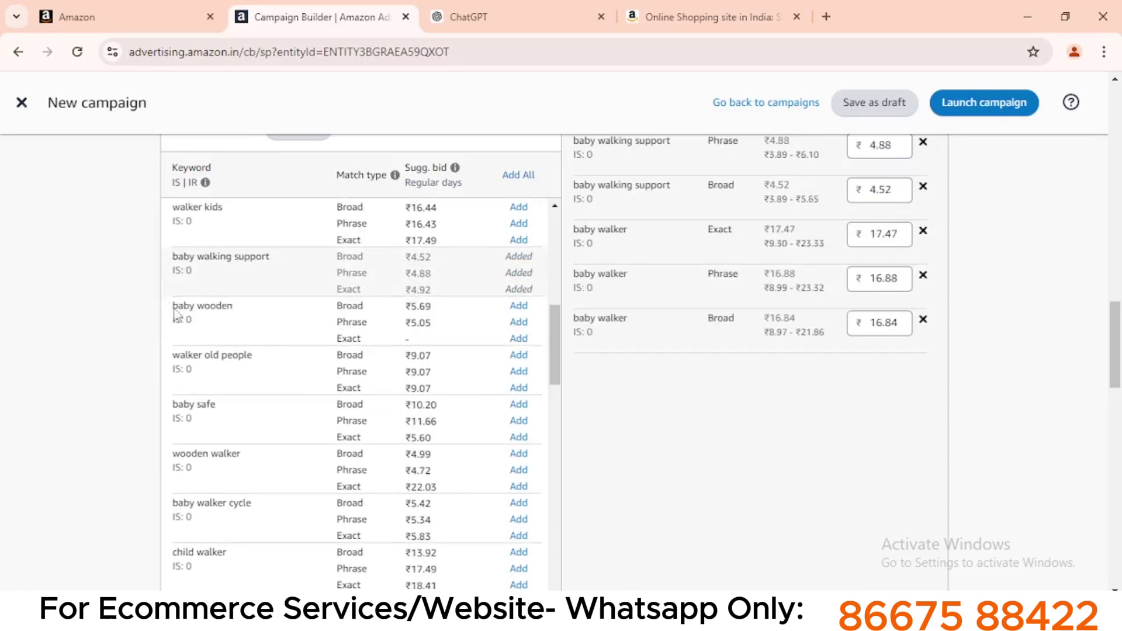
drag(174, 306, 234, 311)
click(233, 310)
scroll(255, 310, down, 2)
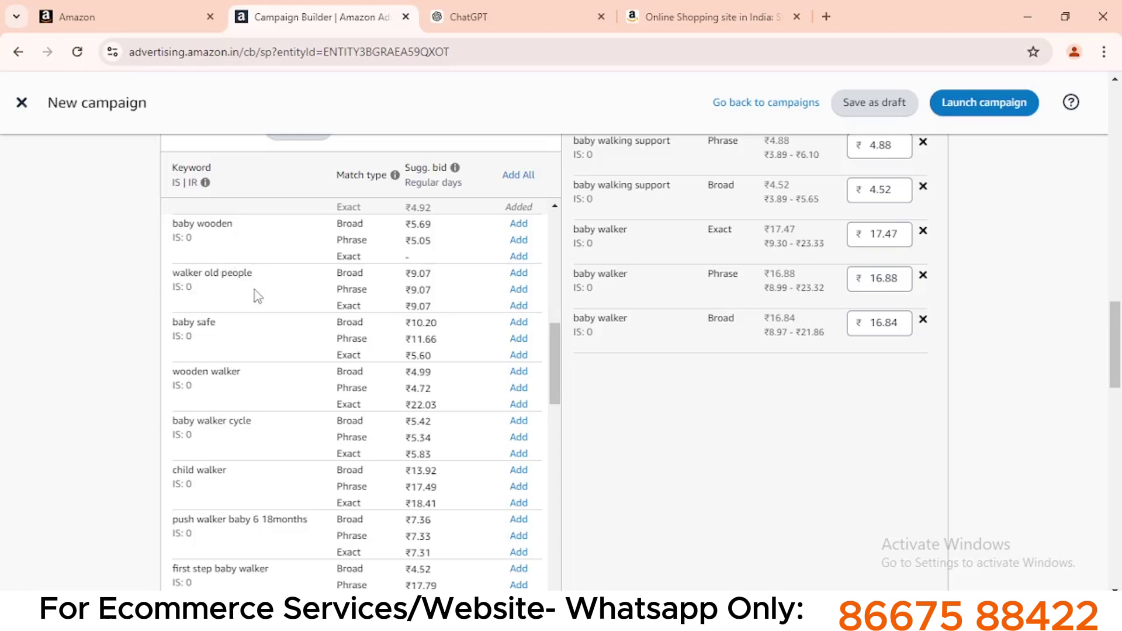
scroll(204, 372, down, 1)
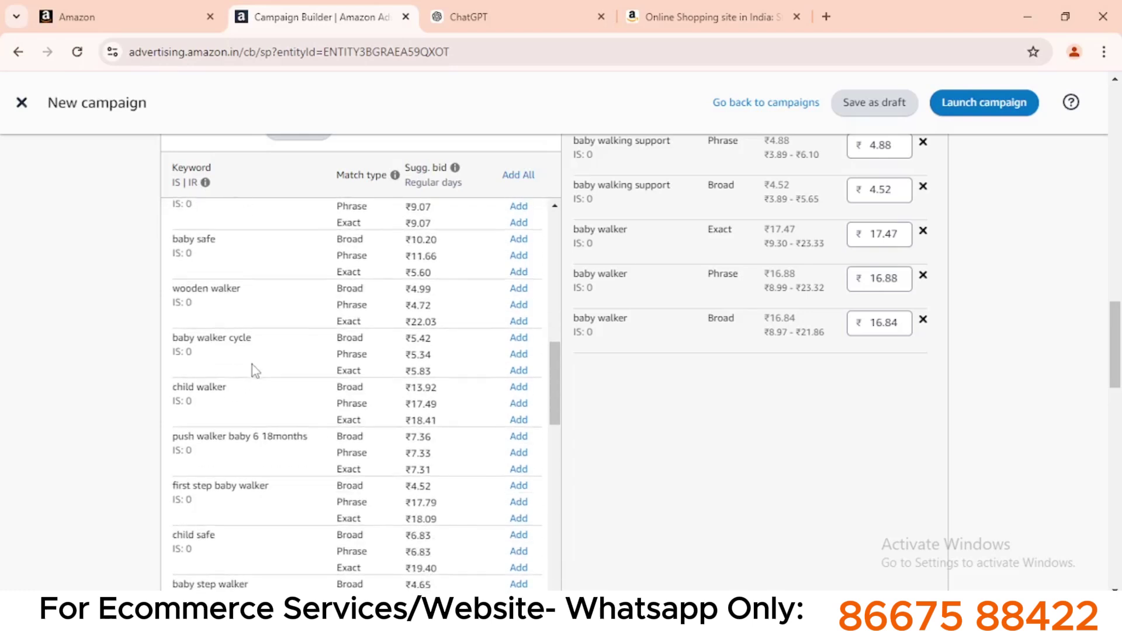
scroll(240, 351, down, 1)
click(519, 338)
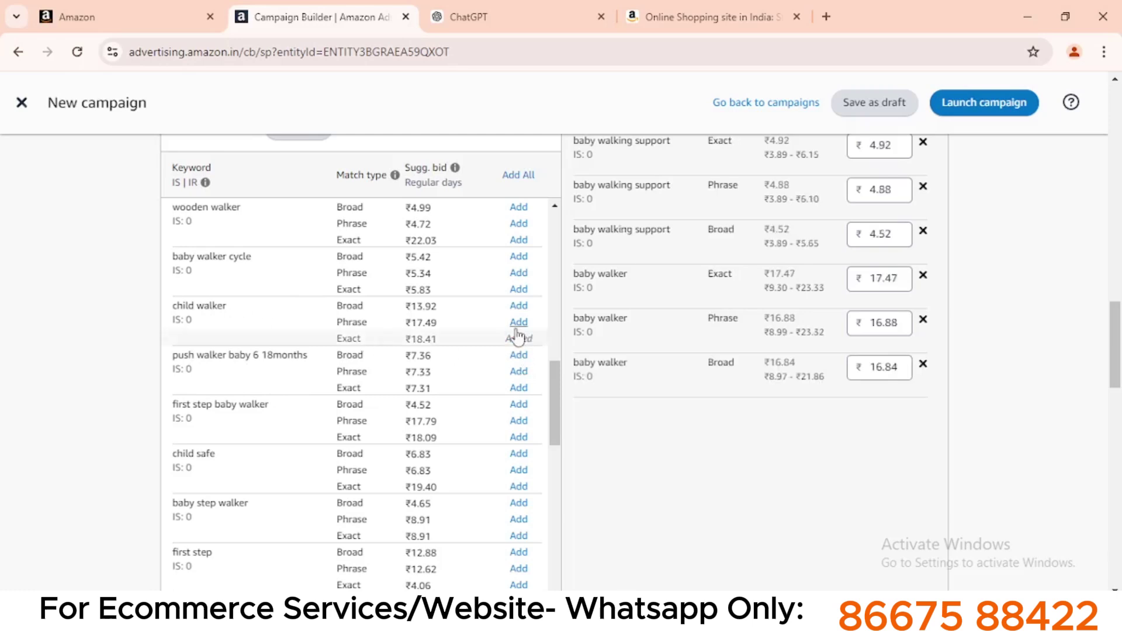
click(518, 323)
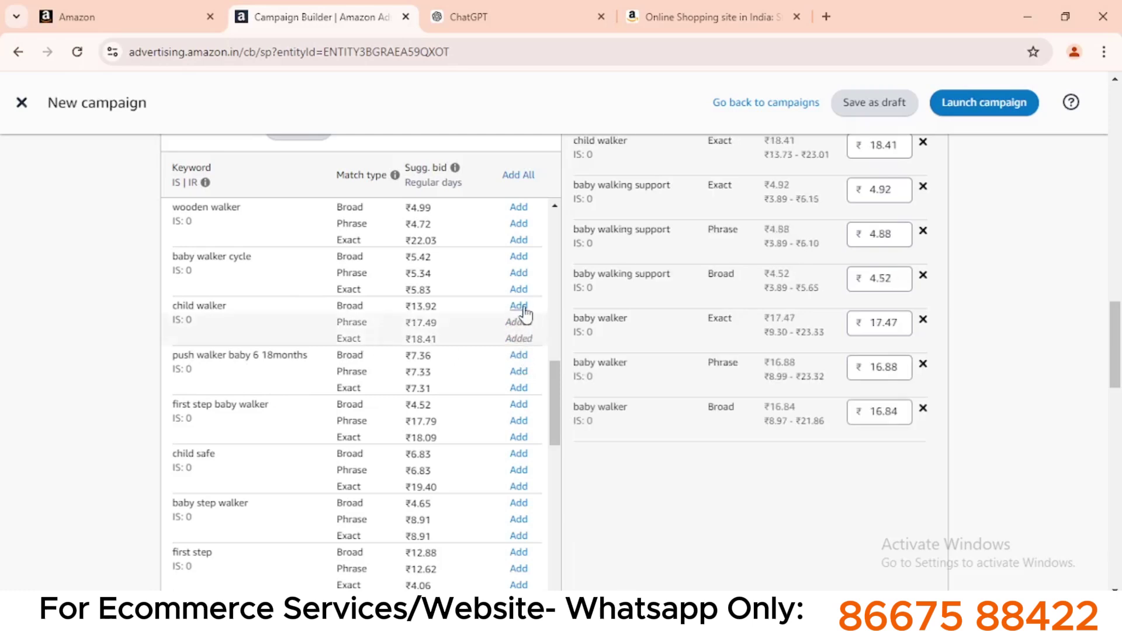
click(518, 307)
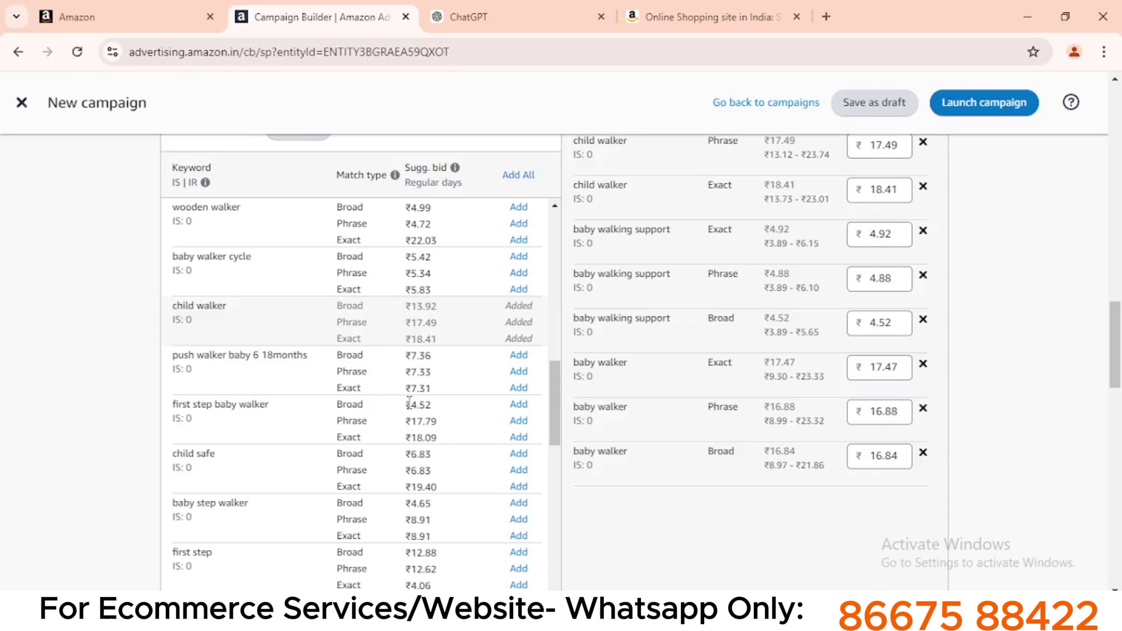
- Open the Enter list option of keyword targeting to enter custom keywords
scroll(581, 475, up, 4)
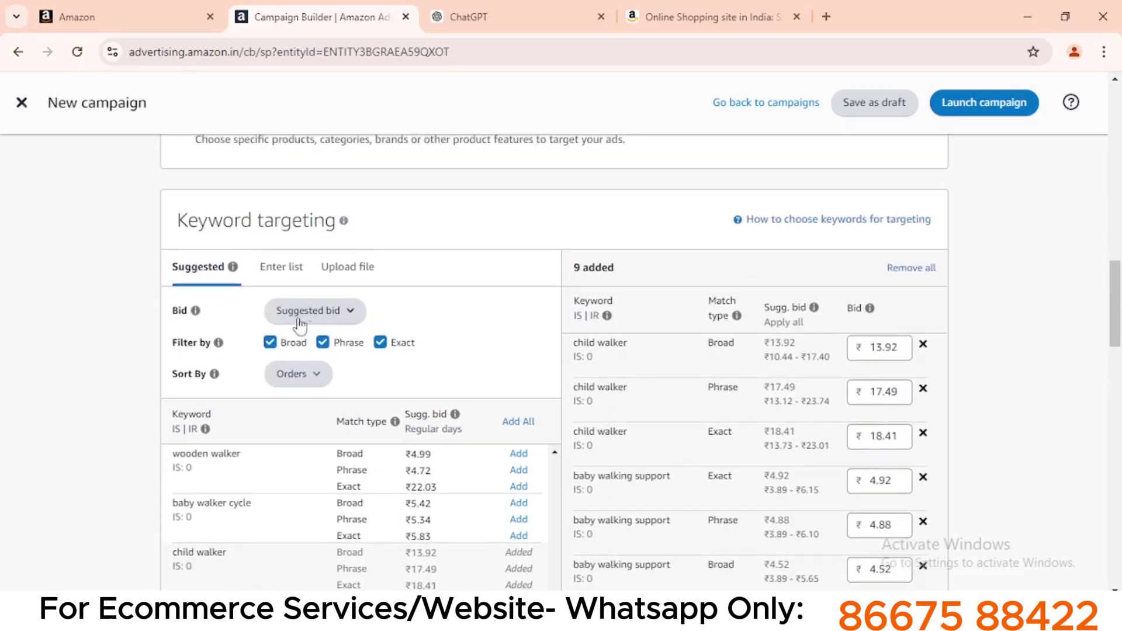
click(283, 274)
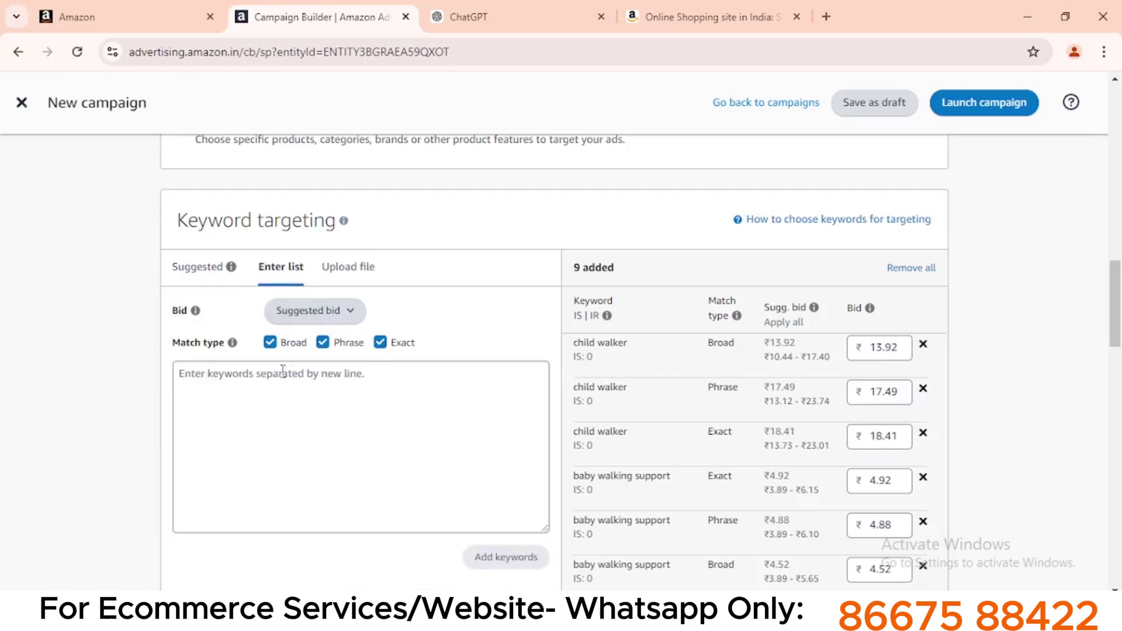
click(277, 393)
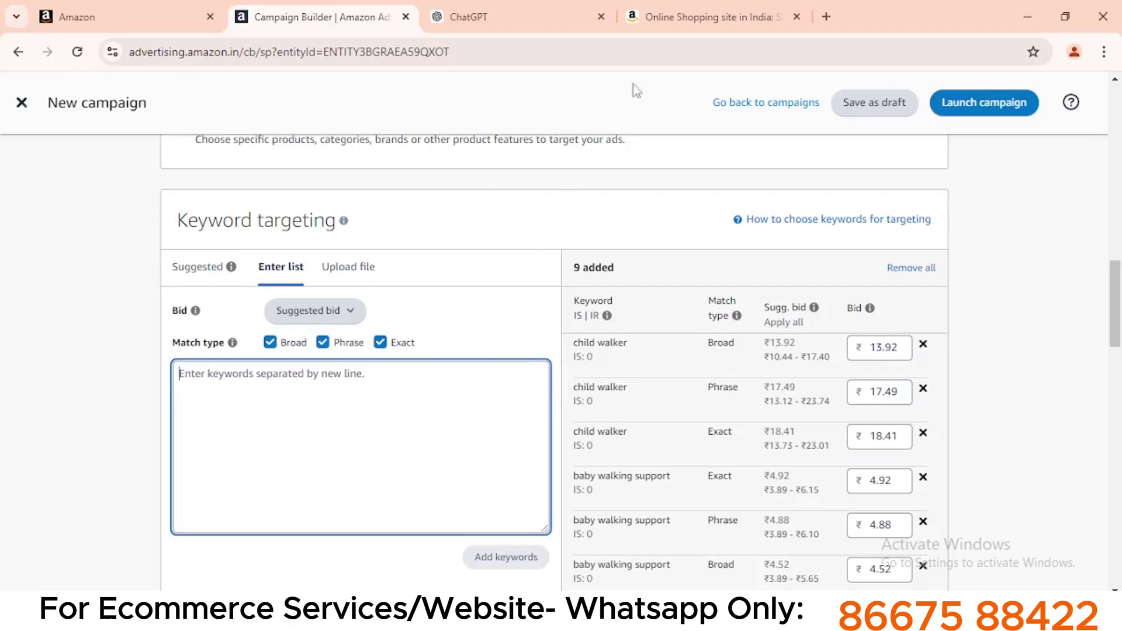
- Switch to the Amazon.in shopping site and look up the search suggestions for "baby walker"
click(678, 11)
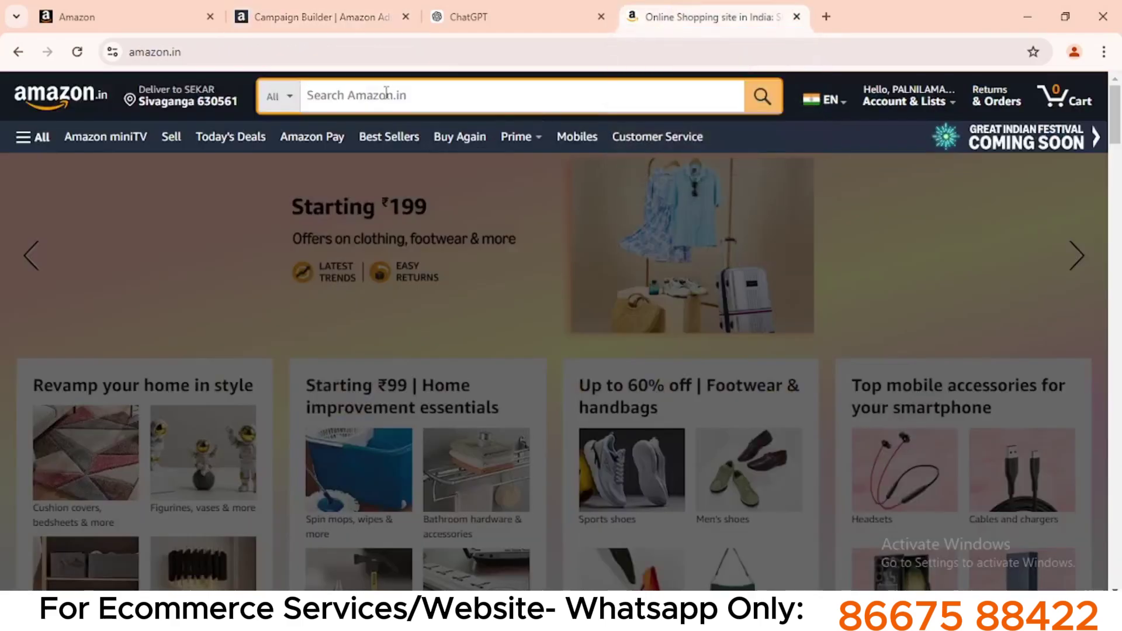
text(baby wa)
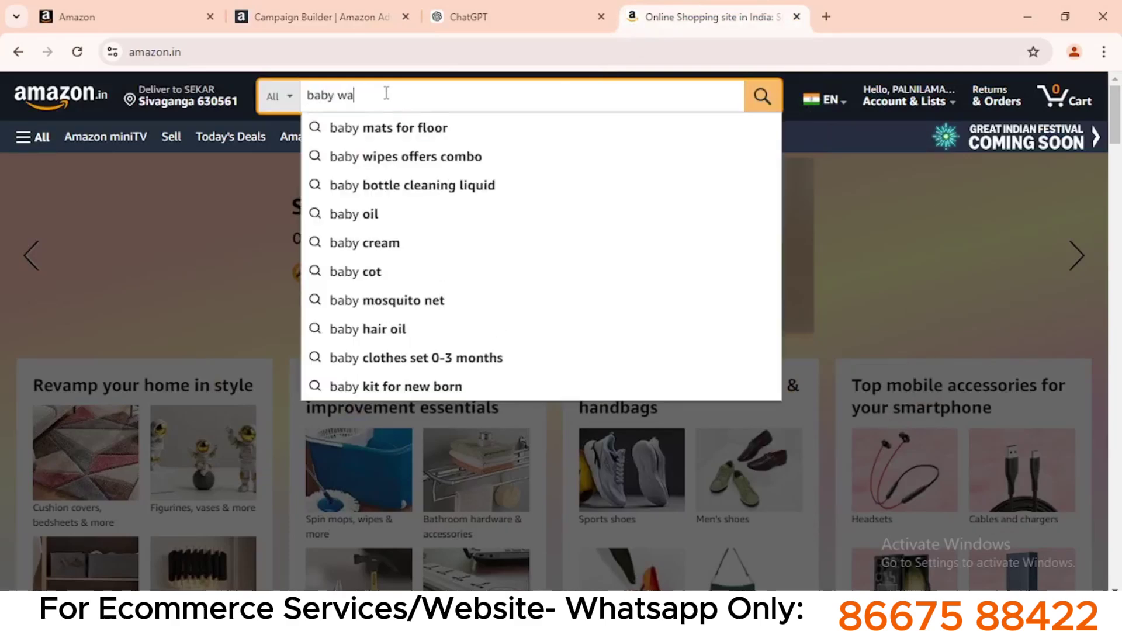
text(lker)
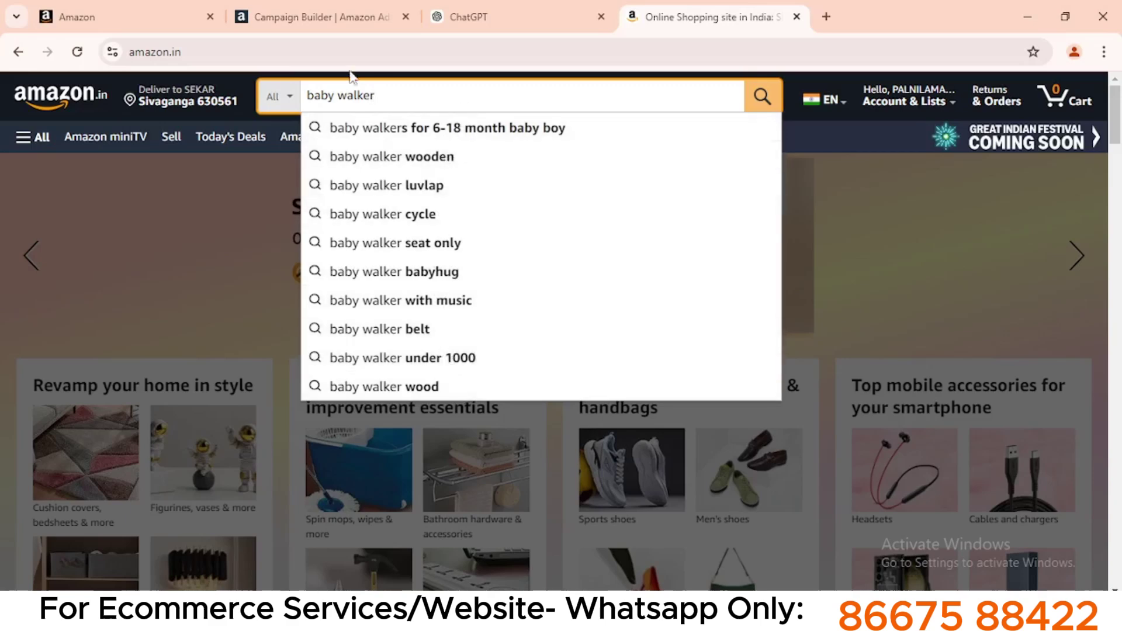
- Return to the Amazon Ads campaign builder and add the custom keyword "baby walker wood" as broad, phrase and exact match with the suggested bid
click(304, 8)
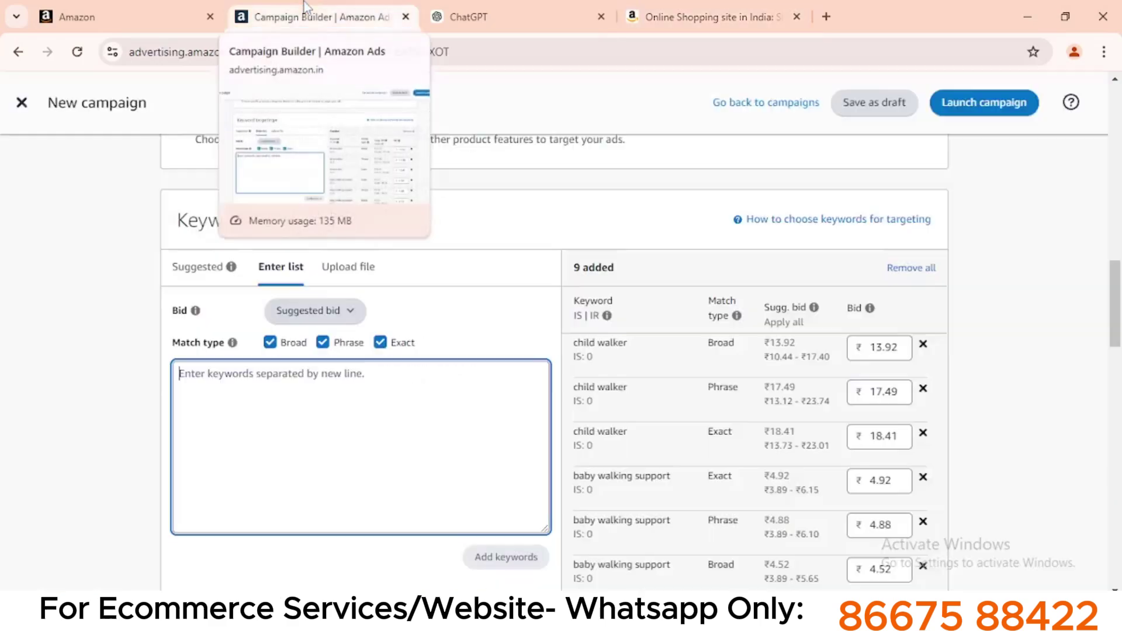
text(baby wal)
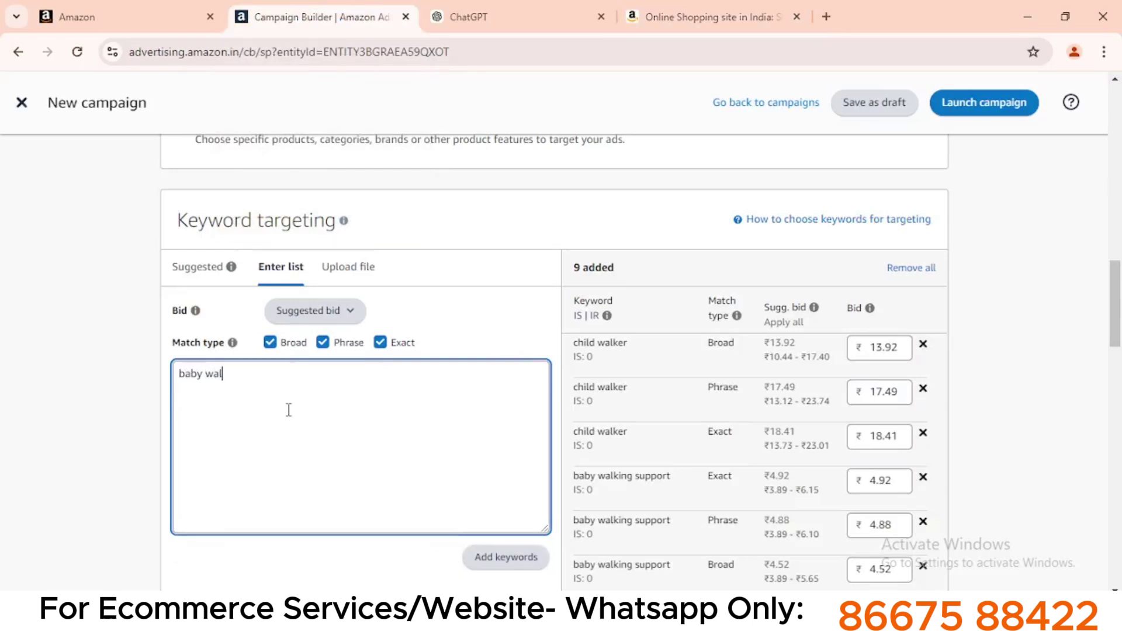
text(ker wood)
click(465, 336)
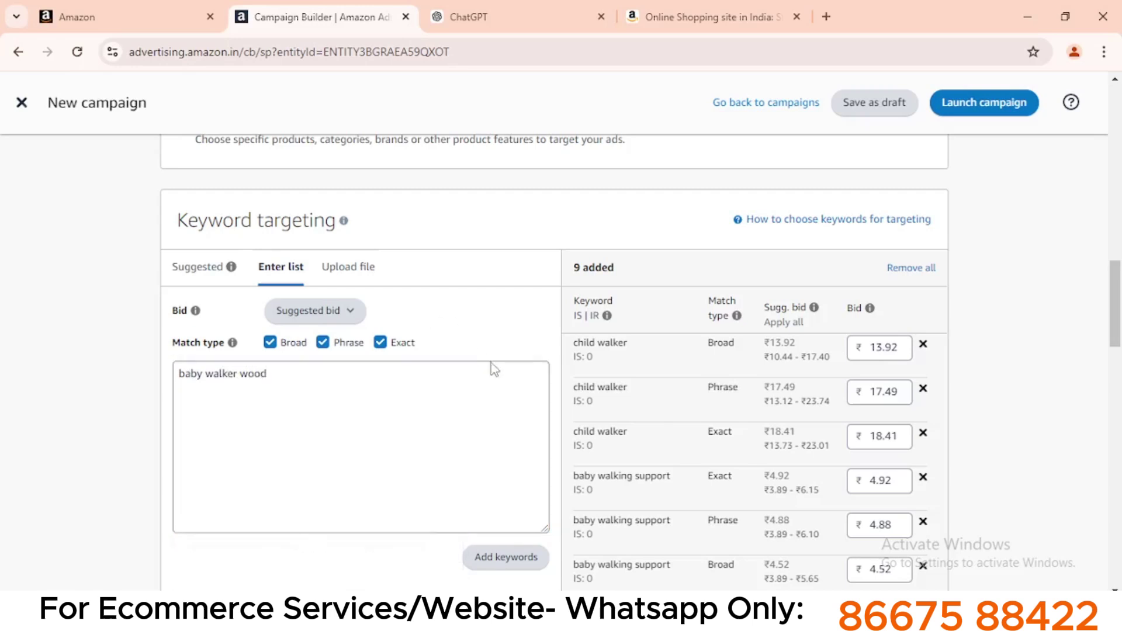
scroll(468, 375, down, 1)
click(282, 263)
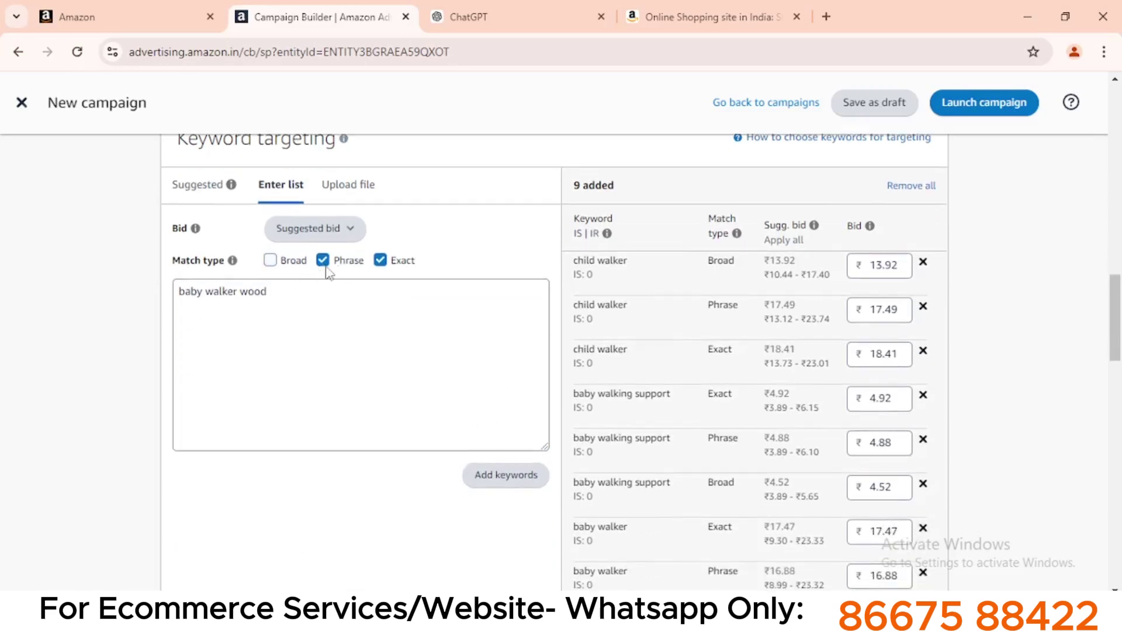
click(269, 263)
click(497, 487)
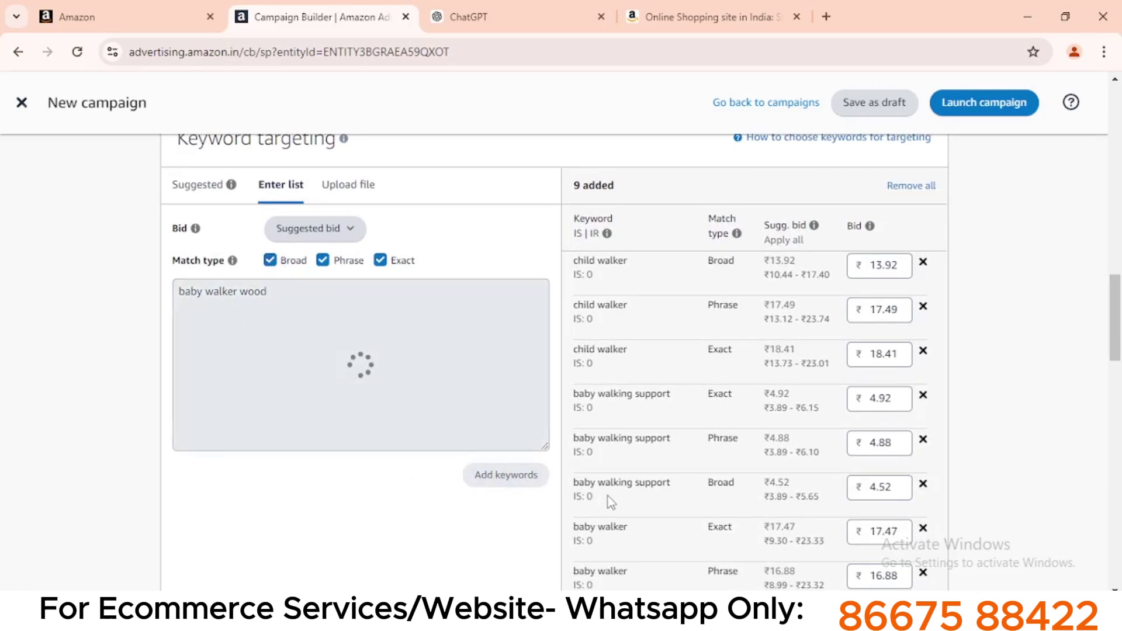
- Review the added keywords with their match types, suggested bids and bids in the keyword targeting list
scroll(687, 441, down, 5)
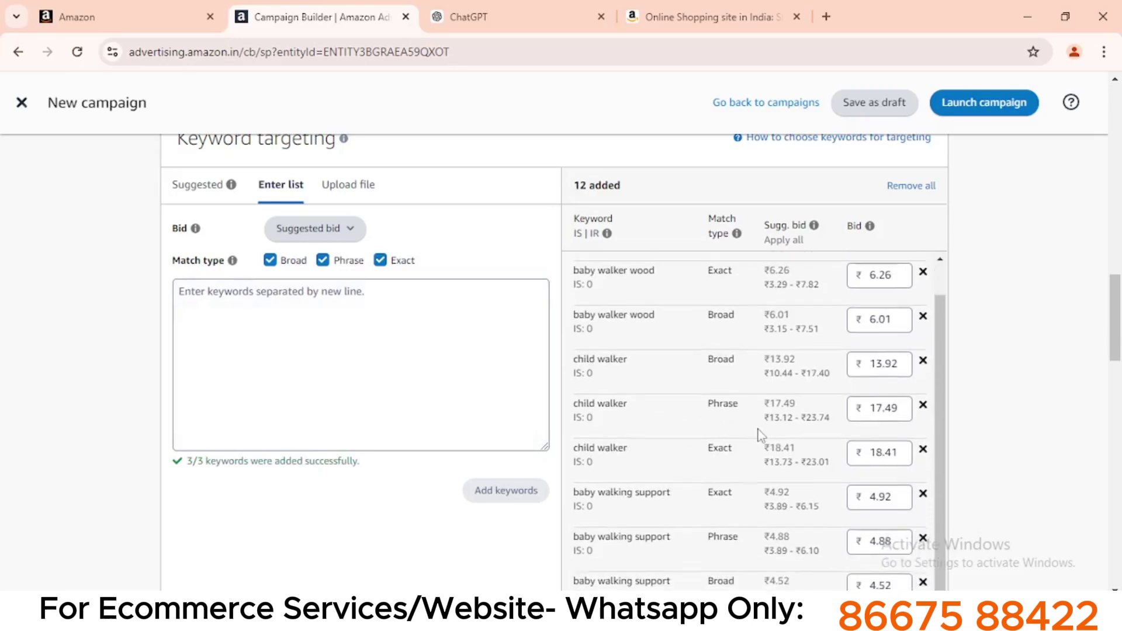
scroll(687, 432, up, 1)
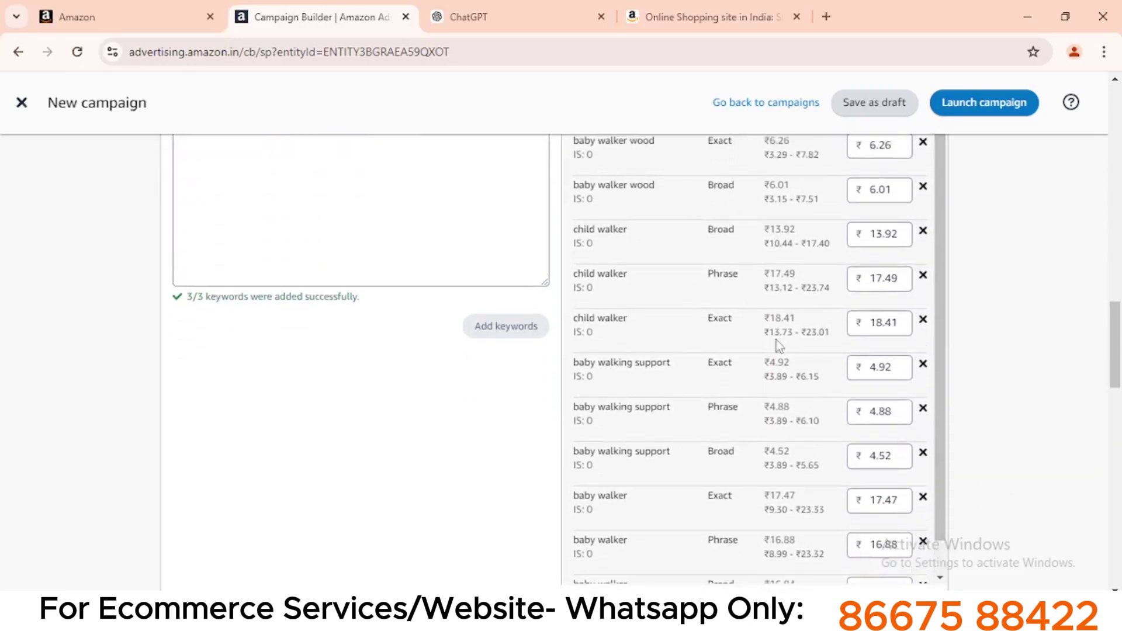
scroll(781, 348, up, 3)
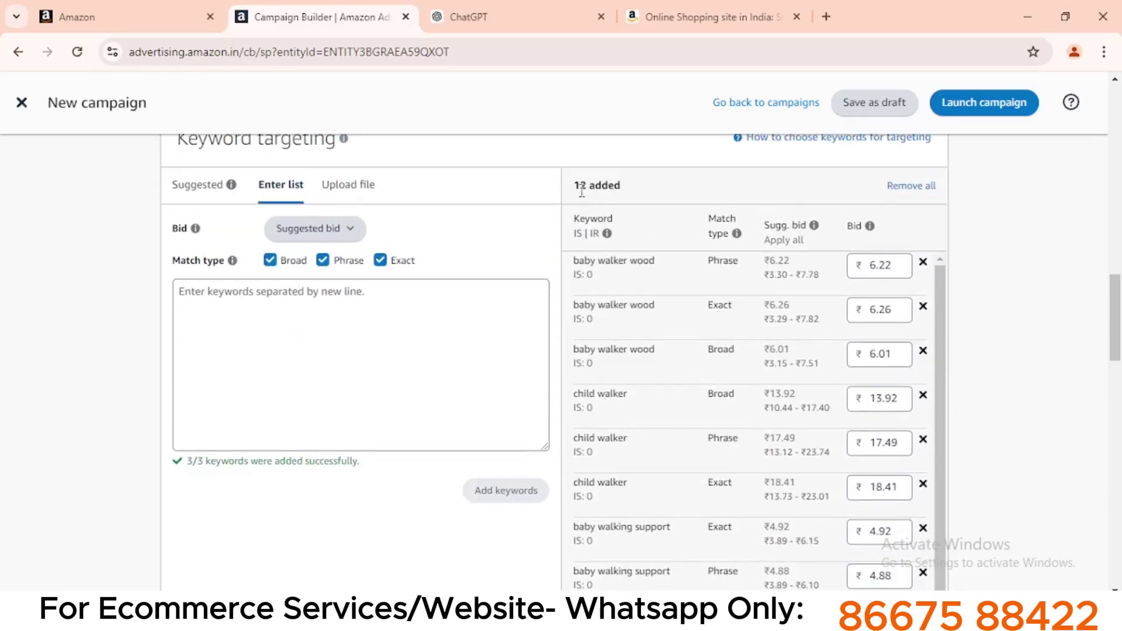
drag(574, 186, 624, 191)
click(607, 187)
scroll(672, 281, up, 1)
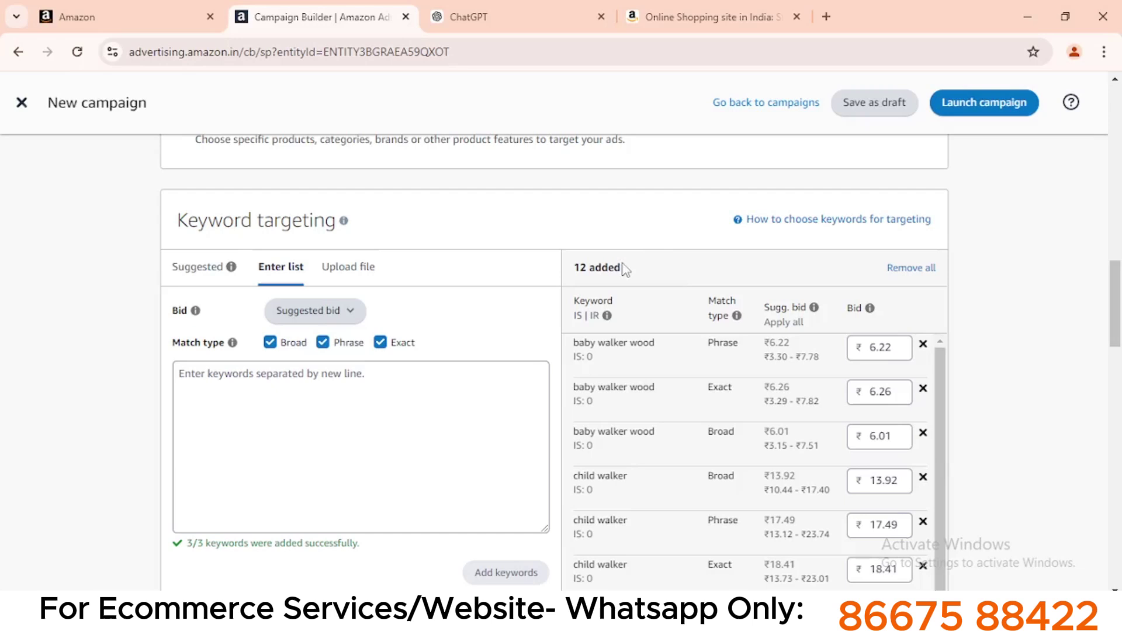
scroll(627, 269, down, 1)
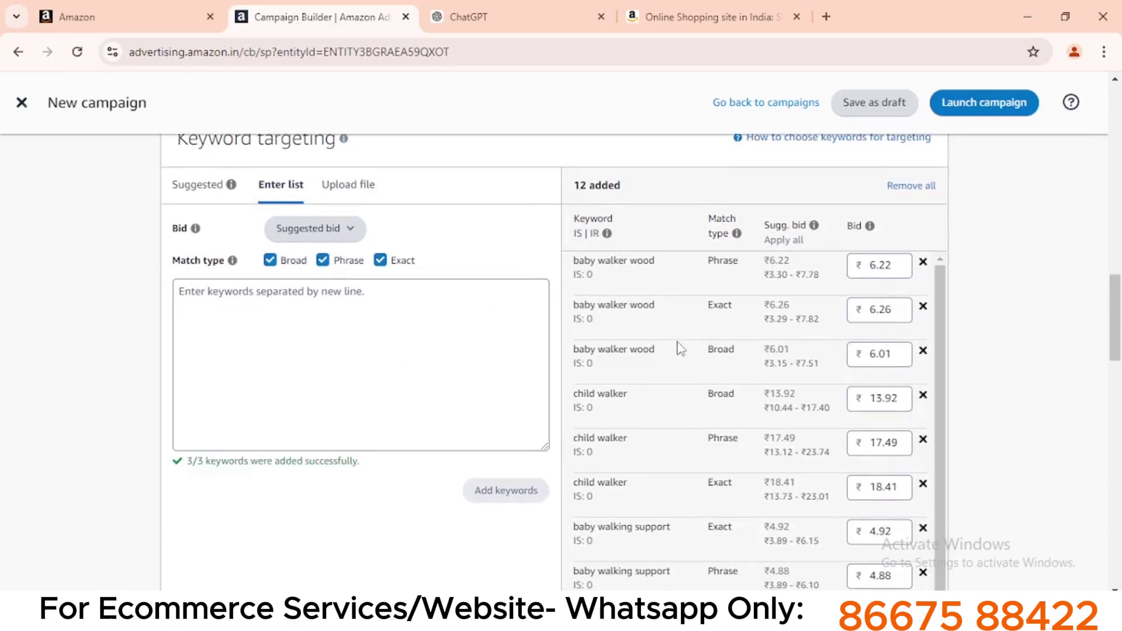
- Expand the optional negative keyword targeting section, examine its match types and keyword entry area, and collapse it
scroll(1057, 423, down, 6)
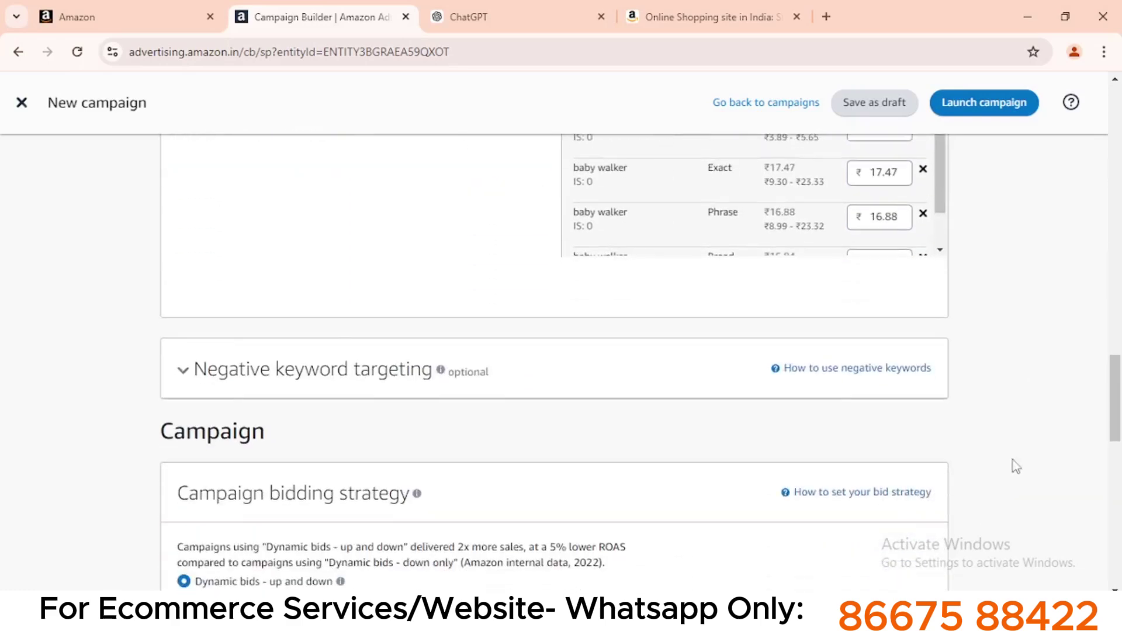
scroll(570, 415, down, 1)
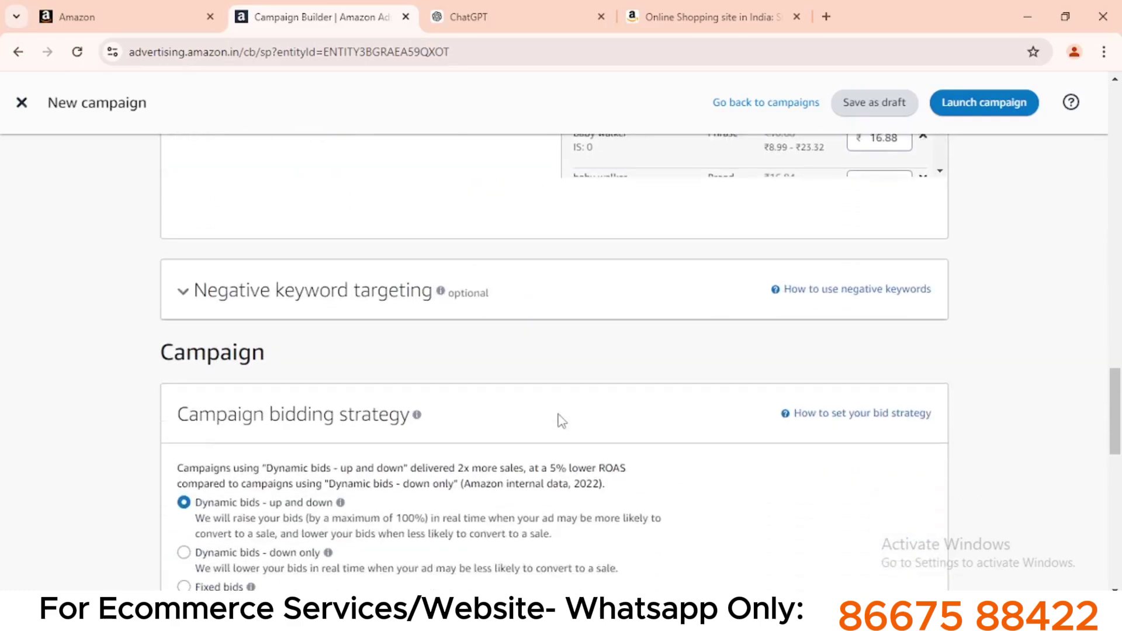
click(257, 293)
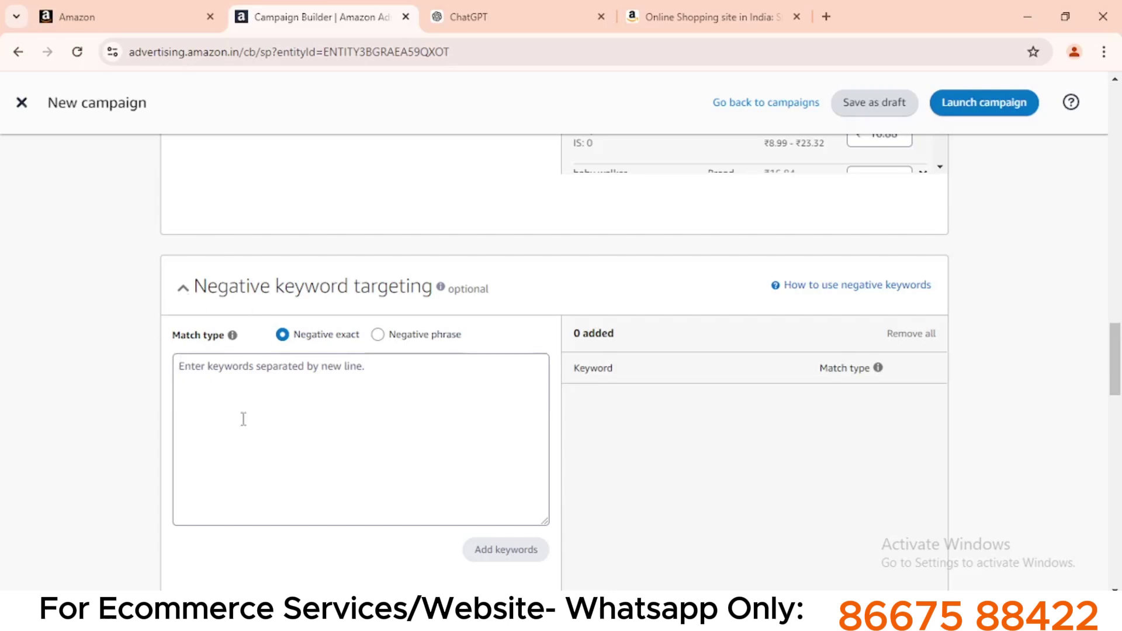
scroll(738, 383, up, 1)
scroll(734, 376, up, 4)
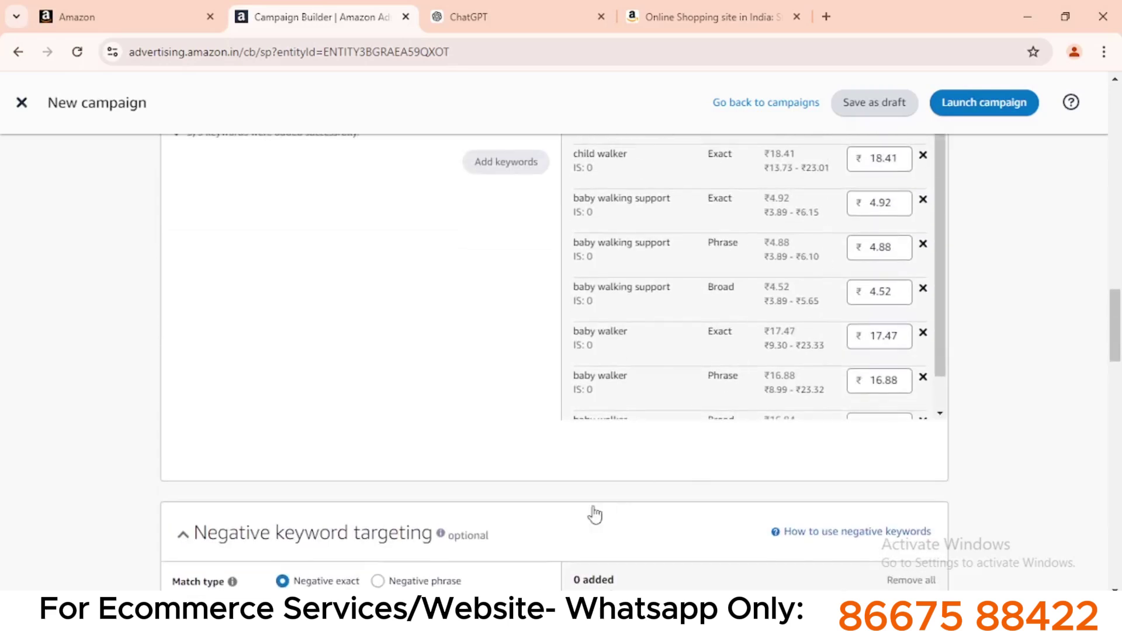
scroll(594, 514, down, 3)
scroll(394, 462, down, 1)
click(381, 421)
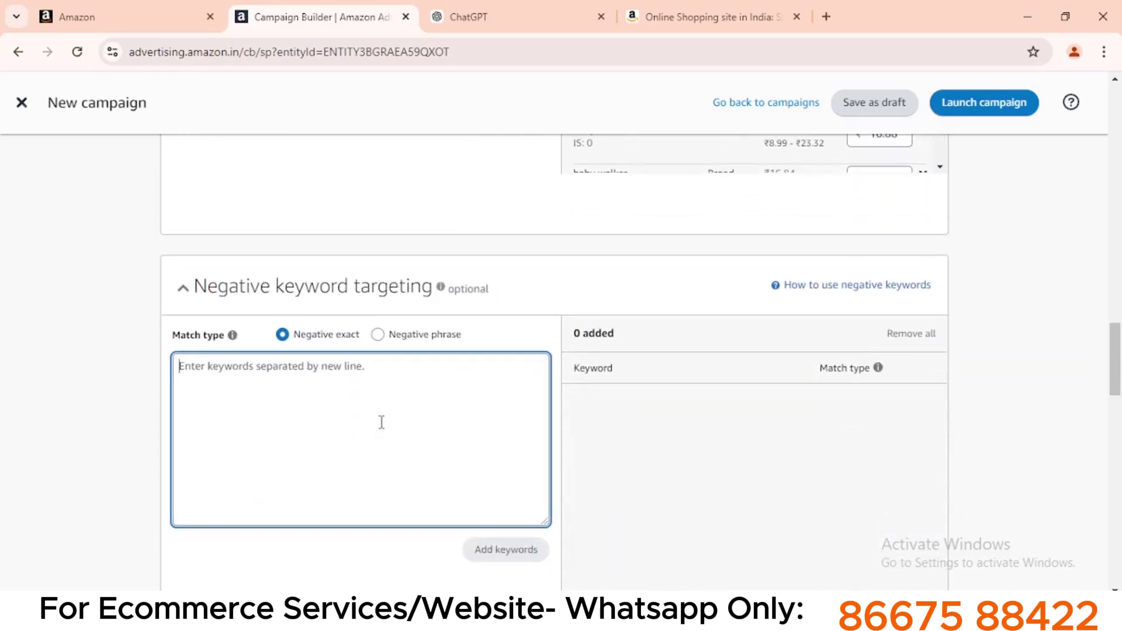
scroll(382, 410, down, 2)
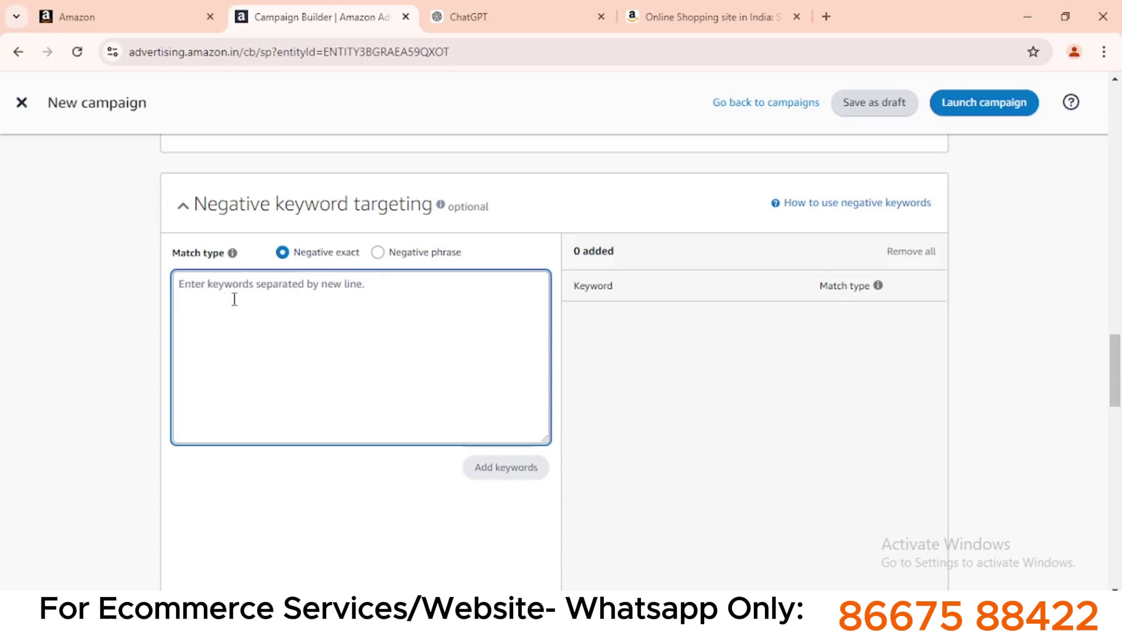
click(184, 208)
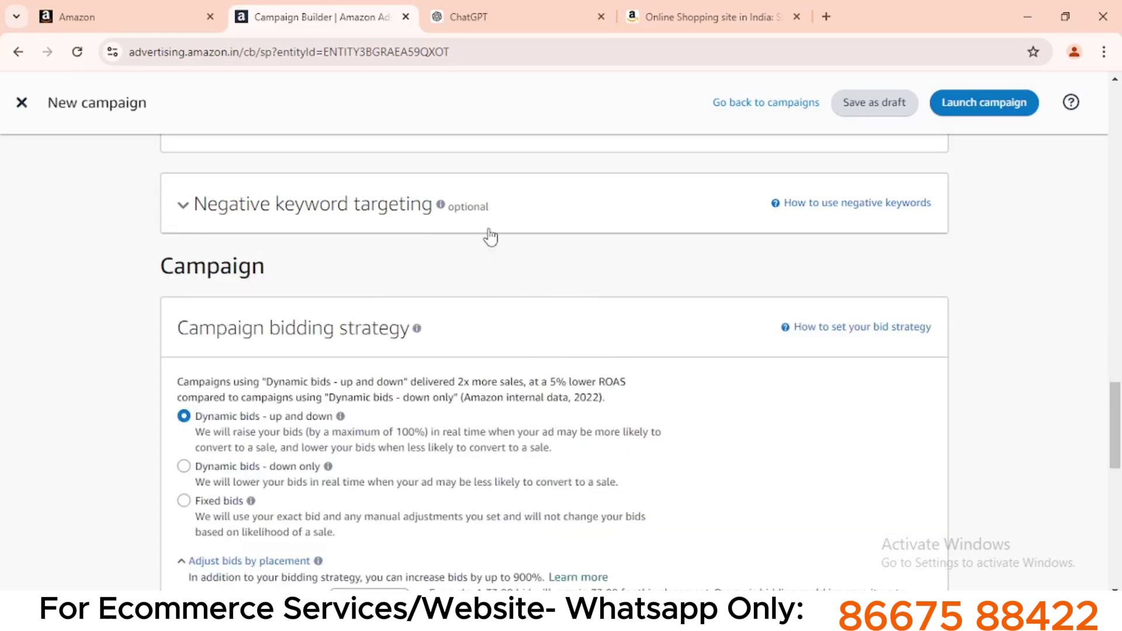
- Compare the campaign bidding strategy options with the keyword bids, opening and cancelling the bid edit for "baby walking support" broad match
scroll(541, 267, down, 3)
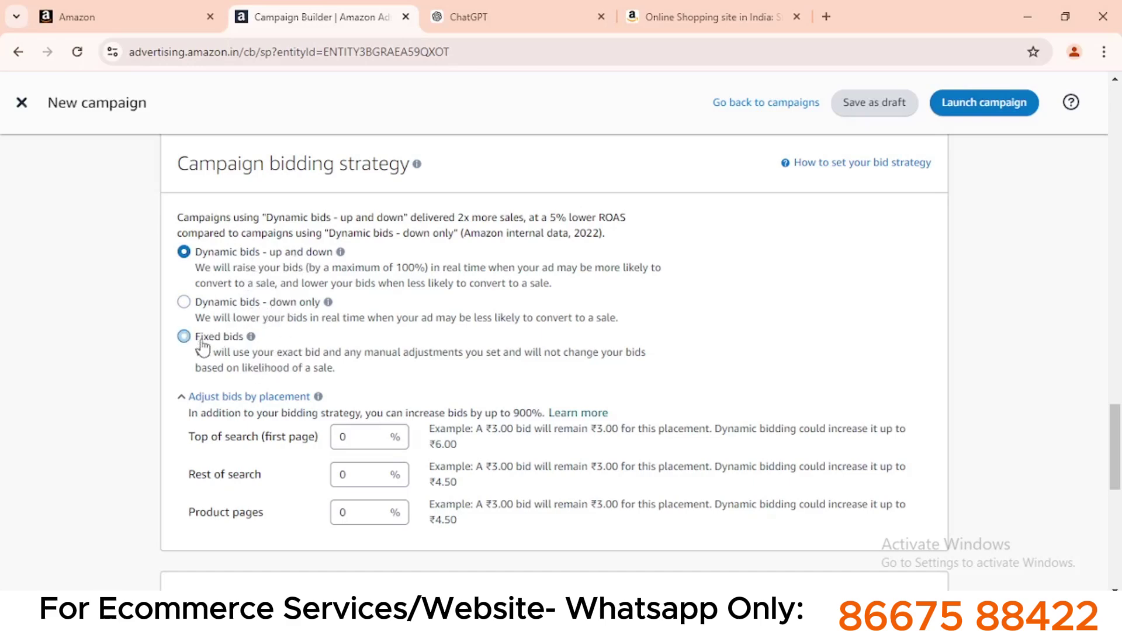
scroll(742, 358, up, 6)
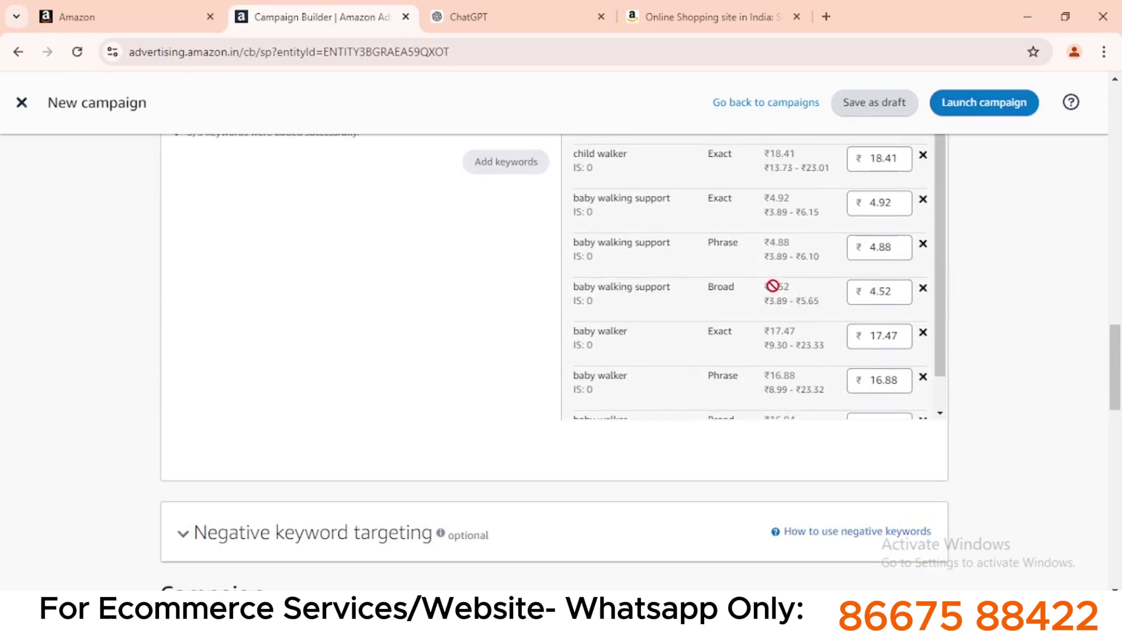
click(898, 295)
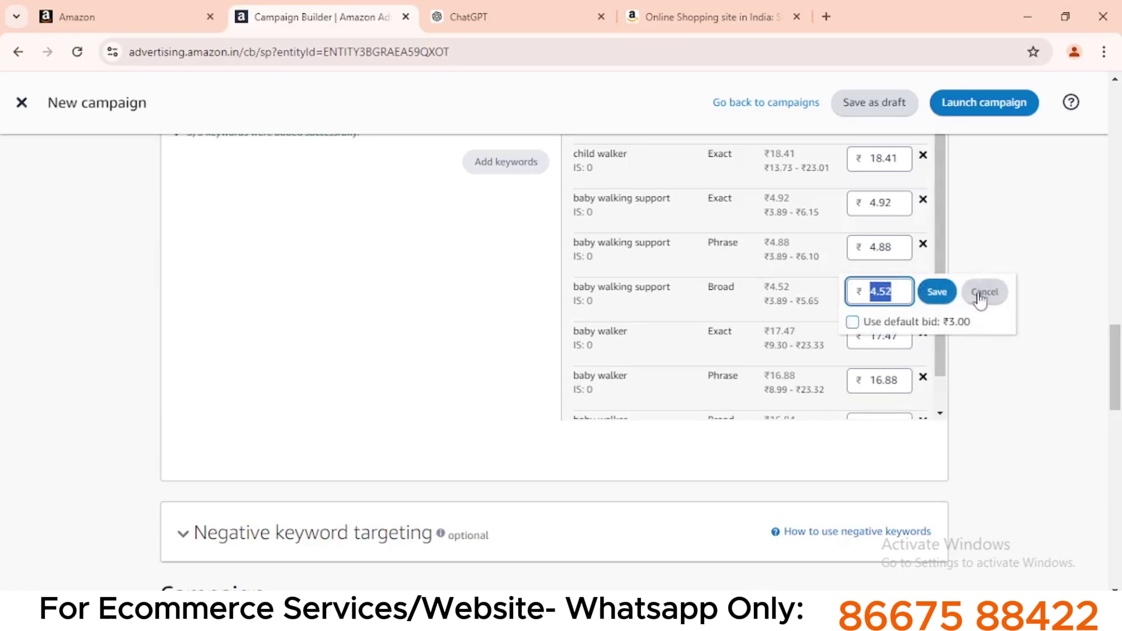
click(985, 292)
scroll(282, 459, down, 7)
scroll(290, 421, down, 1)
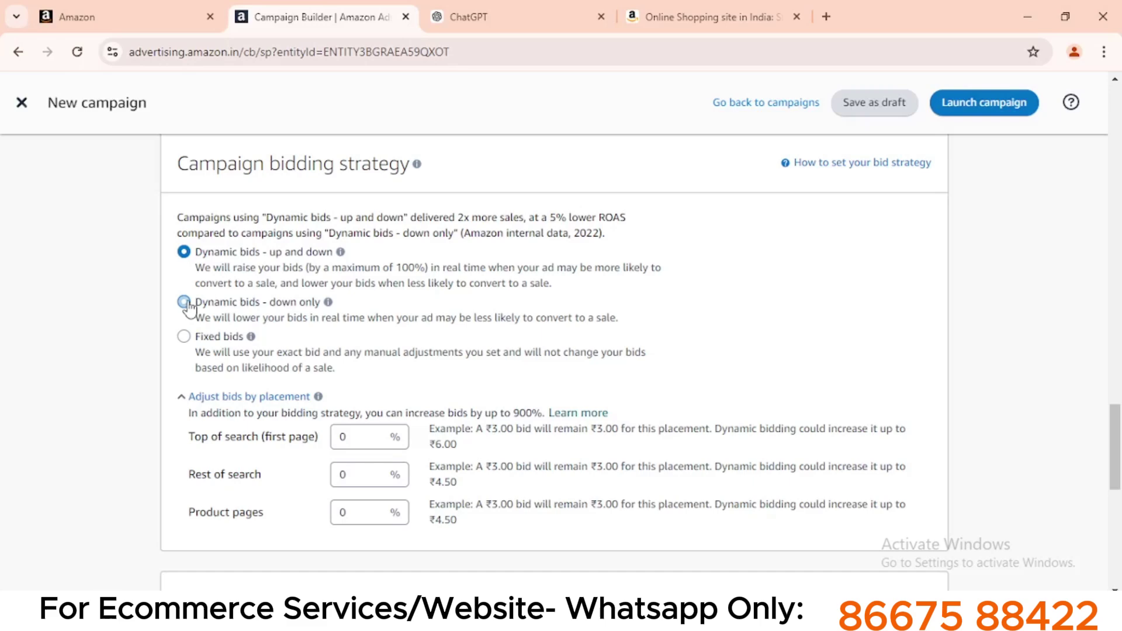
scroll(862, 348, up, 5)
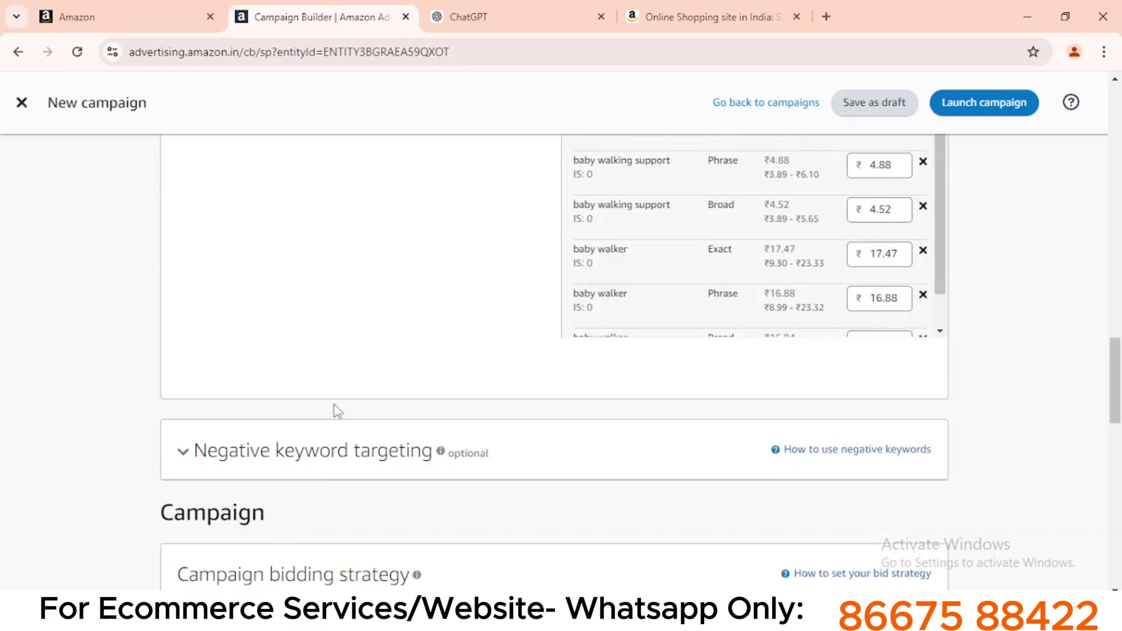
scroll(333, 409, down, 7)
mouse_move(315, 397)
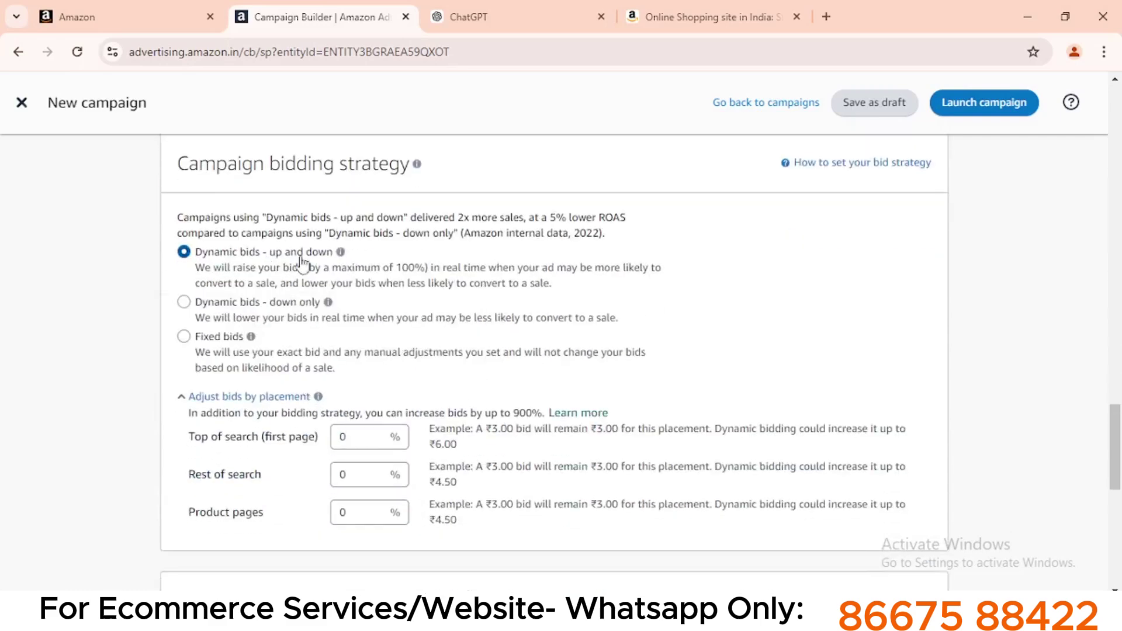
mouse_move(335, 257)
- Set the placement bid adjustments for top of search, rest of search and product pages to 2% each
double_click(343, 437)
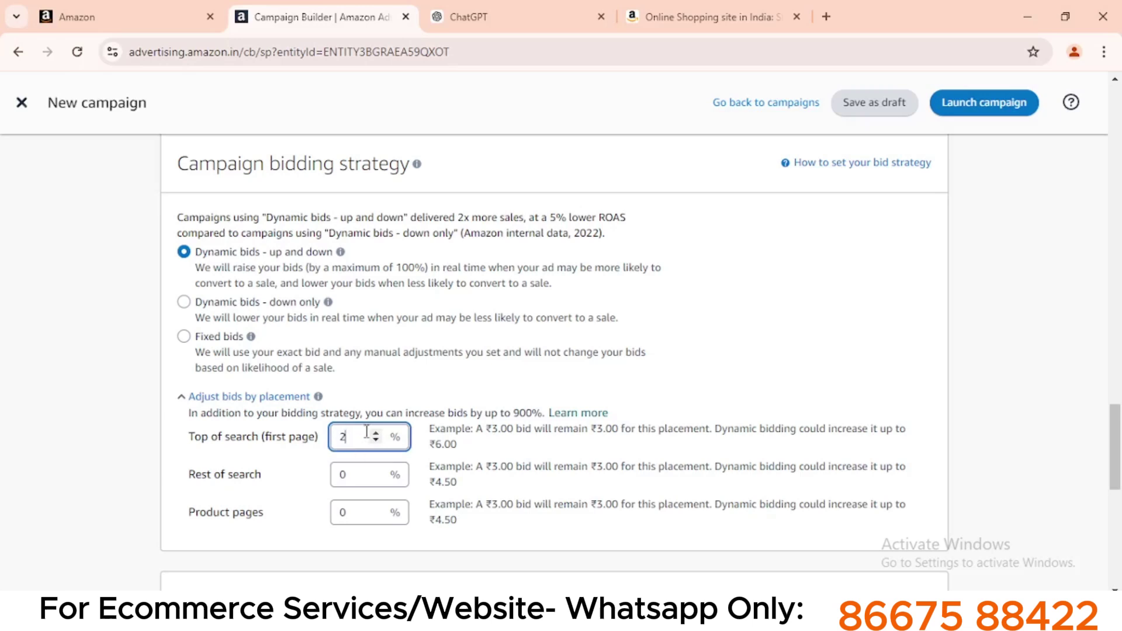
text(2)
double_click(350, 471)
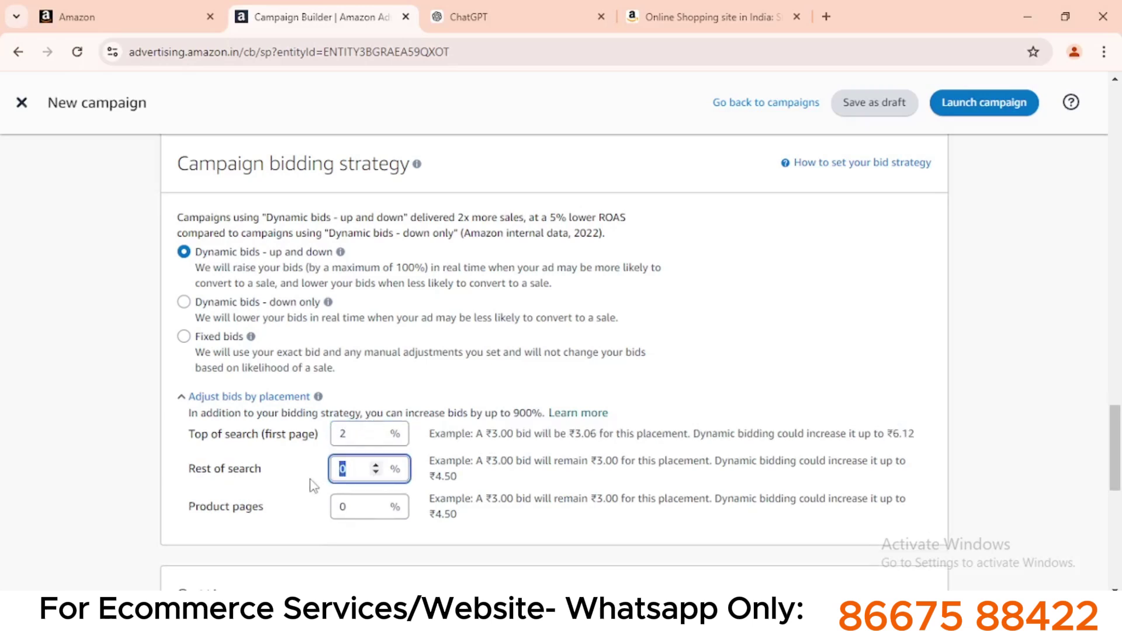
double_click(339, 504)
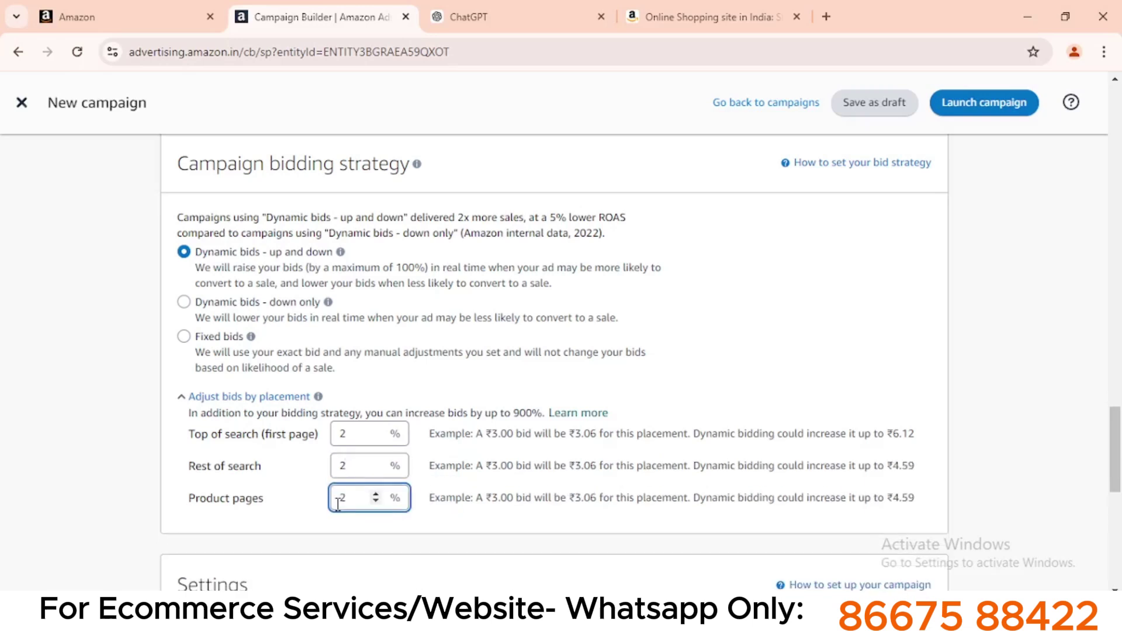
click(361, 539)
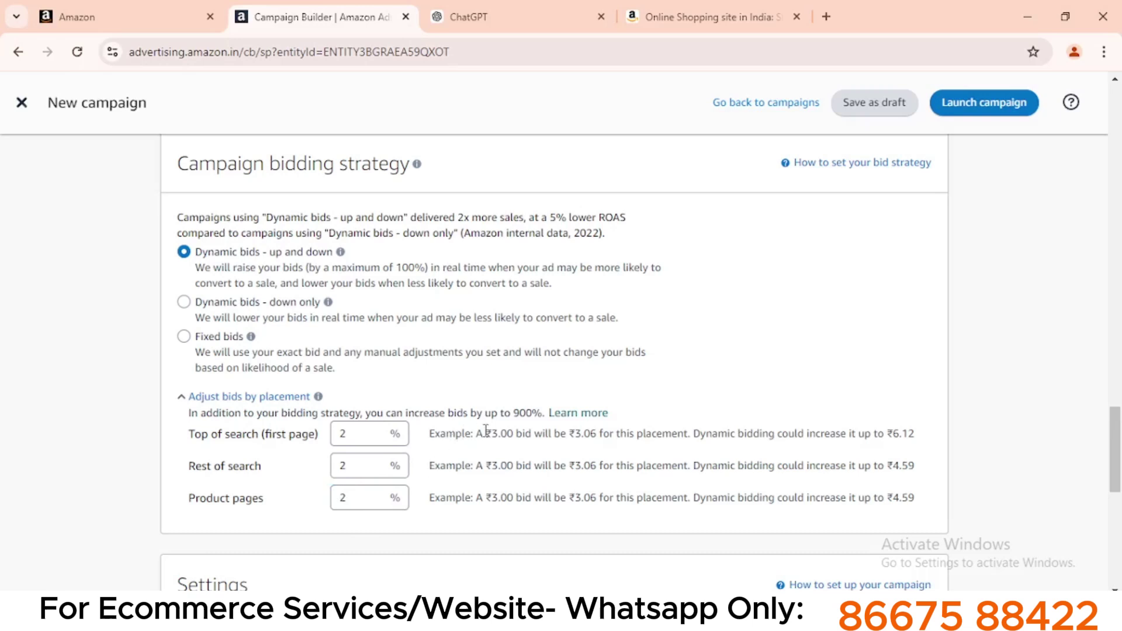
- Examine the example bid amounts given for the top of search and rest of search placement adjustments
drag(492, 438, 498, 444)
click(701, 434)
drag(886, 436, 910, 440)
click(899, 430)
drag(893, 467, 915, 472)
click(842, 520)
- Name the campaign "baby walker" in the campaign settings
scroll(469, 496, down, 7)
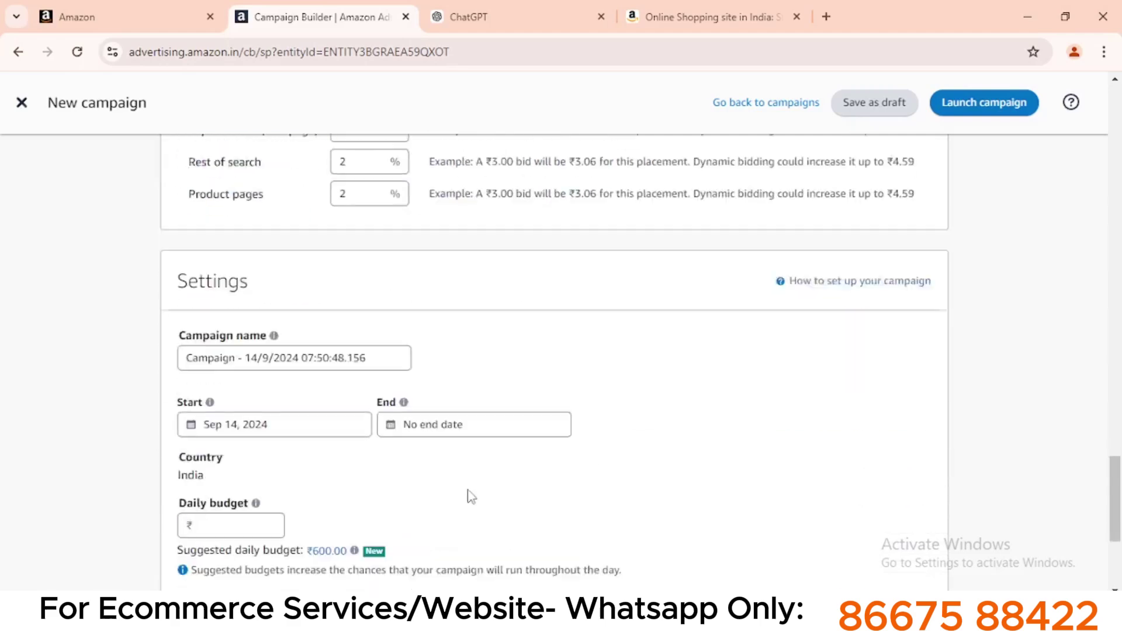
scroll(439, 381, up, 3)
triple_click(369, 342)
scroll(369, 343, down, 1)
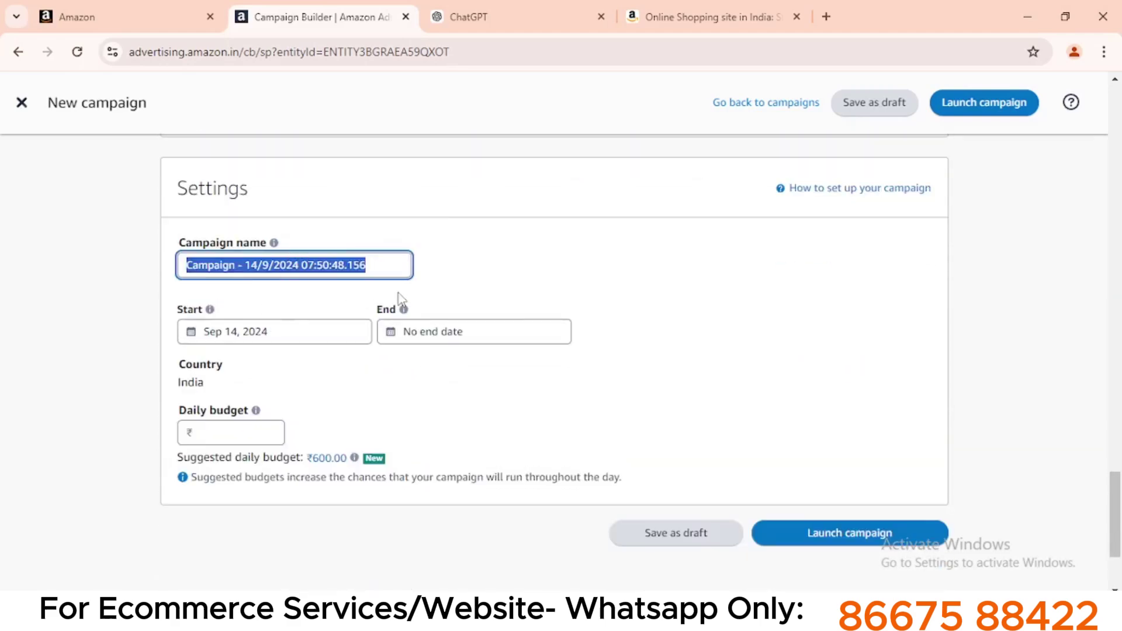
text(ba)
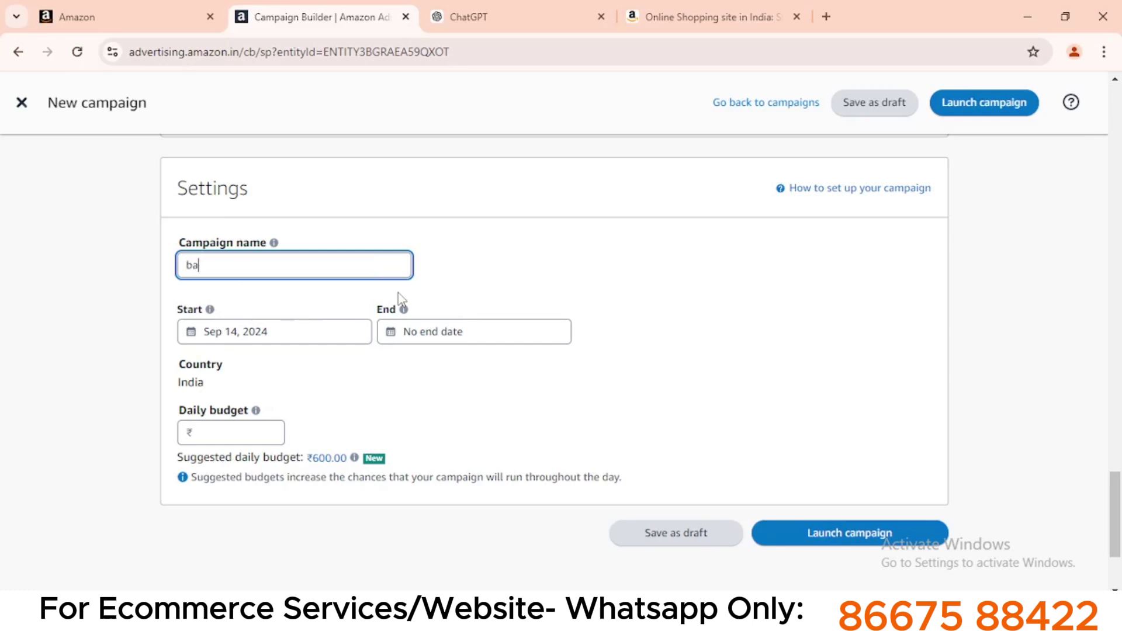
text(by walker)
click(298, 372)
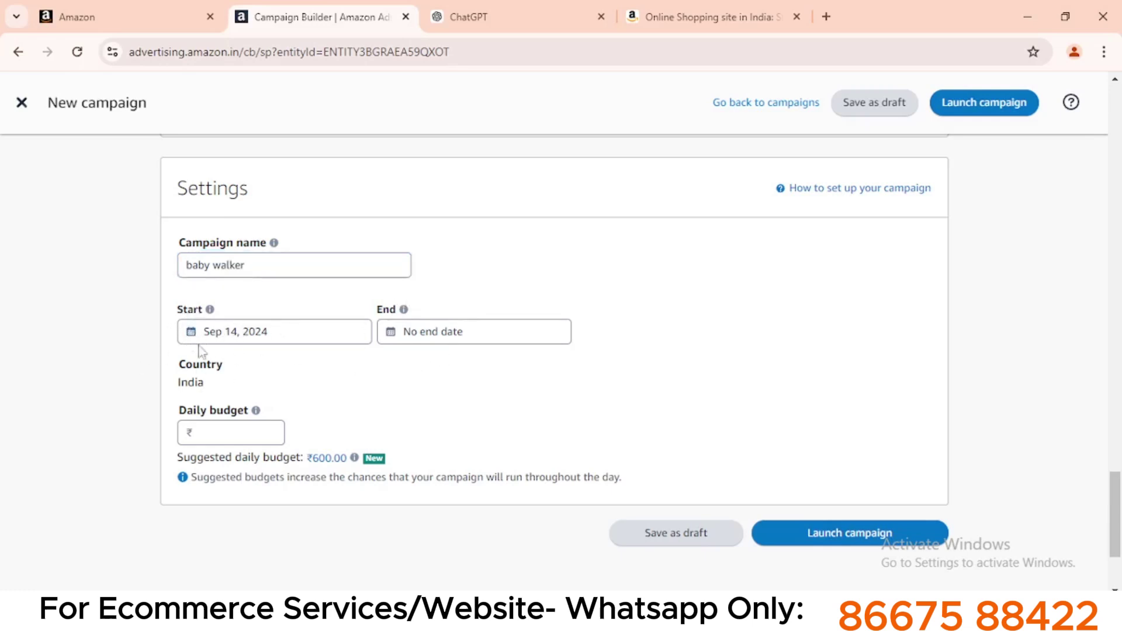
- Browse the campaign's end date calendar back to February 2025 and close it without choosing a date
click(431, 337)
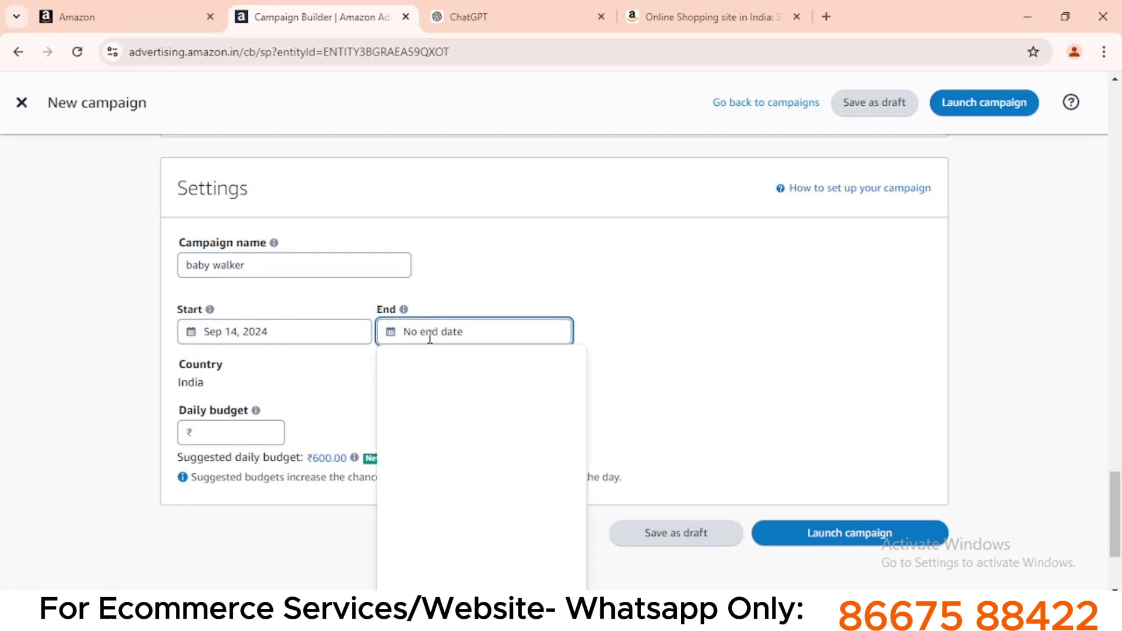
scroll(552, 405, down, 1)
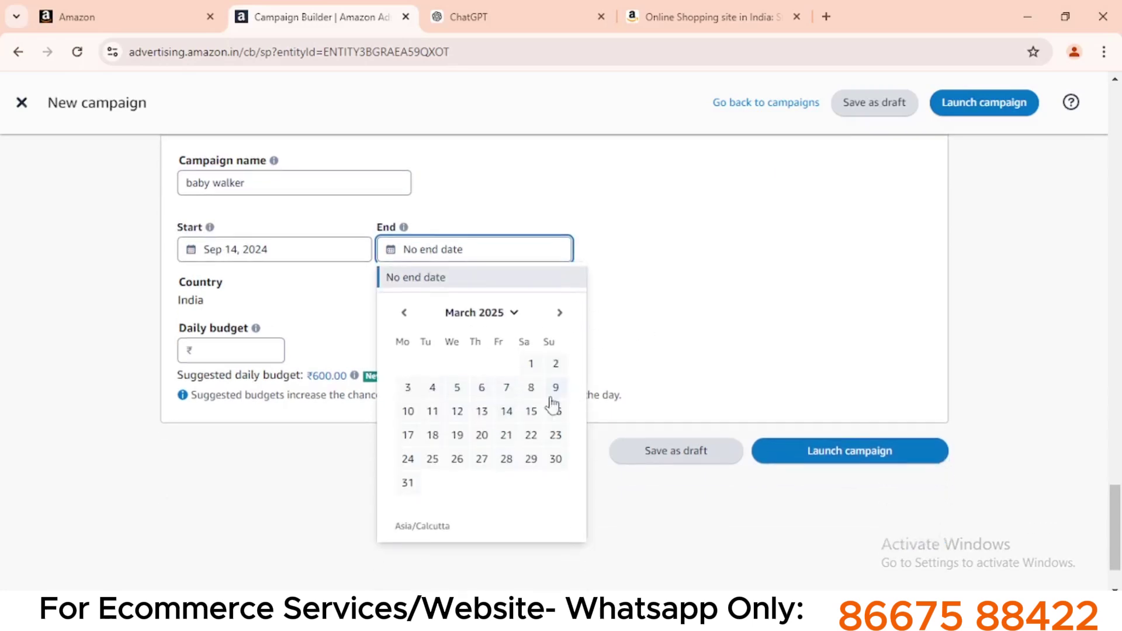
click(406, 314)
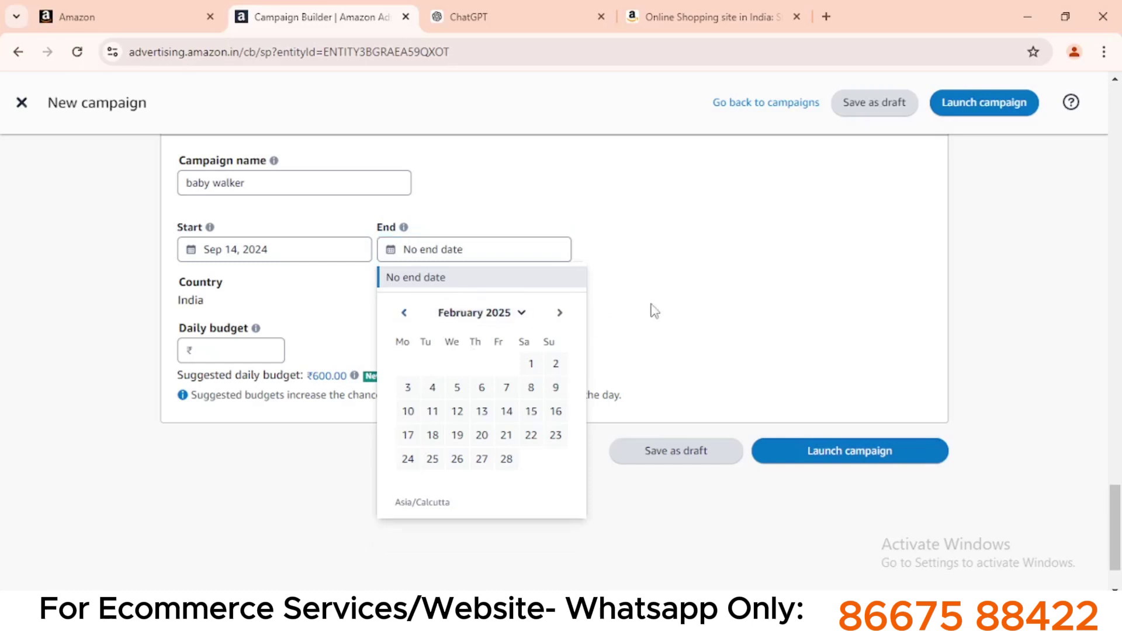
click(476, 237)
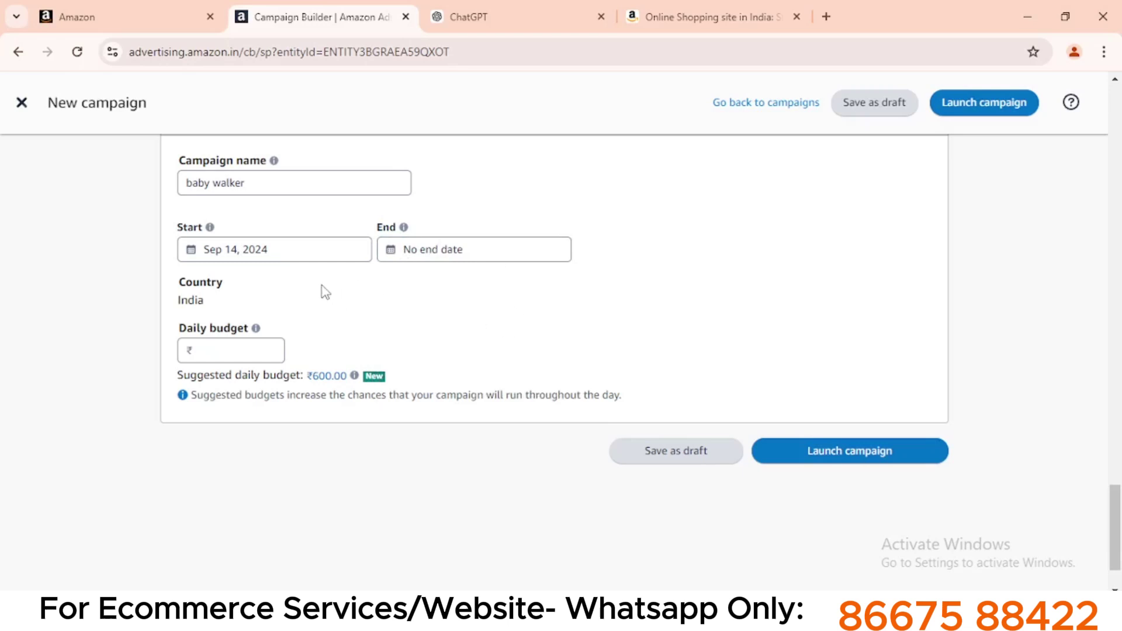
- Set the daily budget to ₹100 and launch the campaign
scroll(351, 292, up, 2)
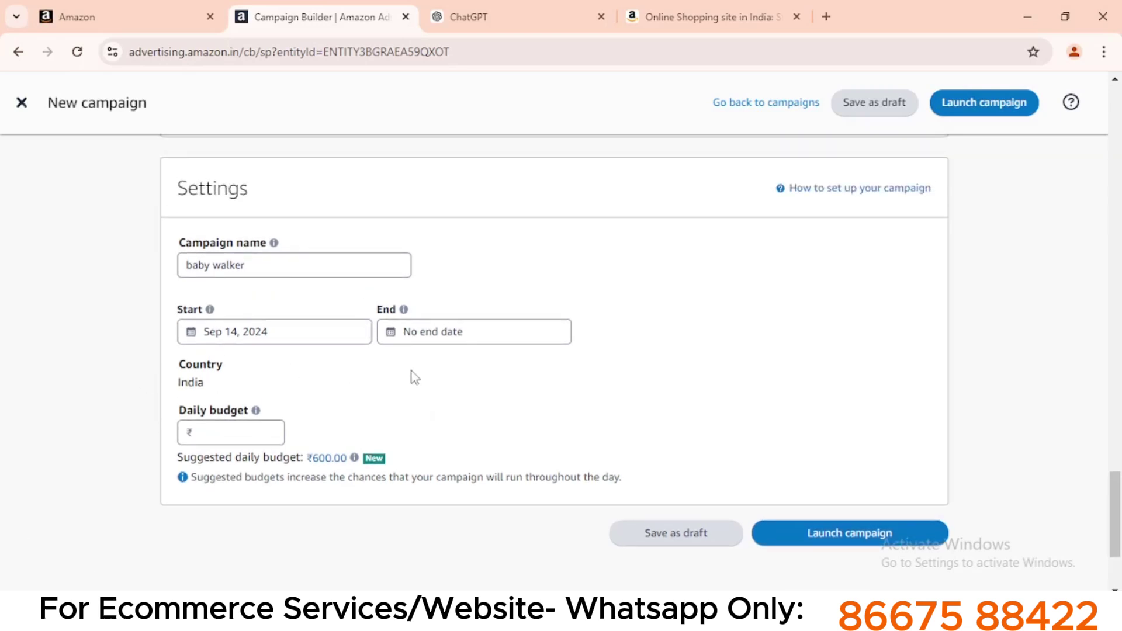
scroll(411, 371, down, 1)
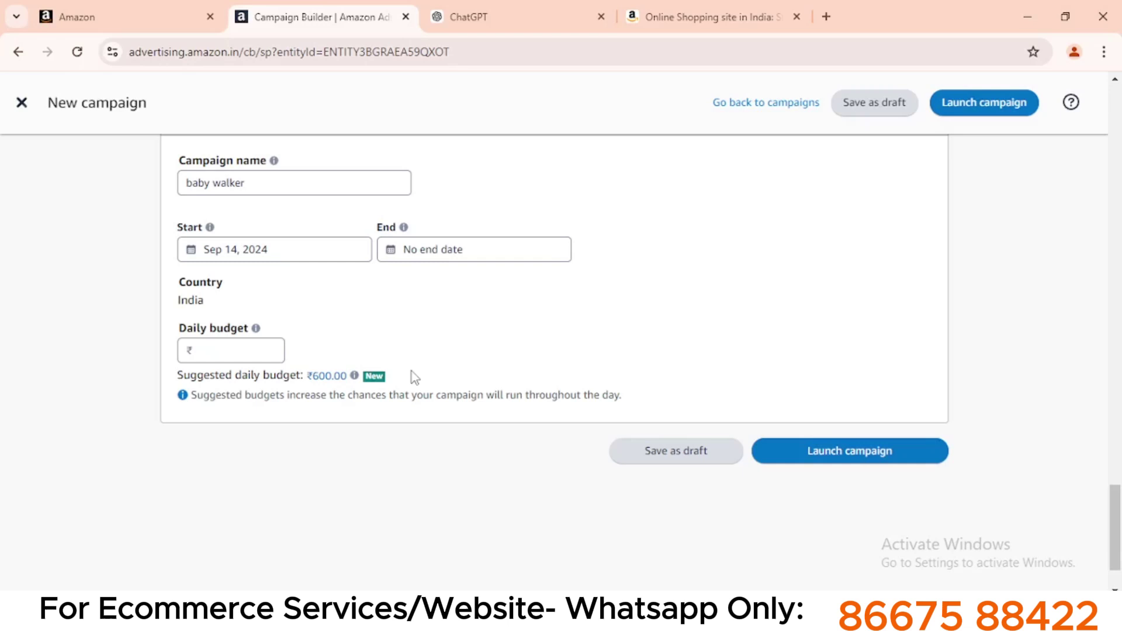
click(239, 348)
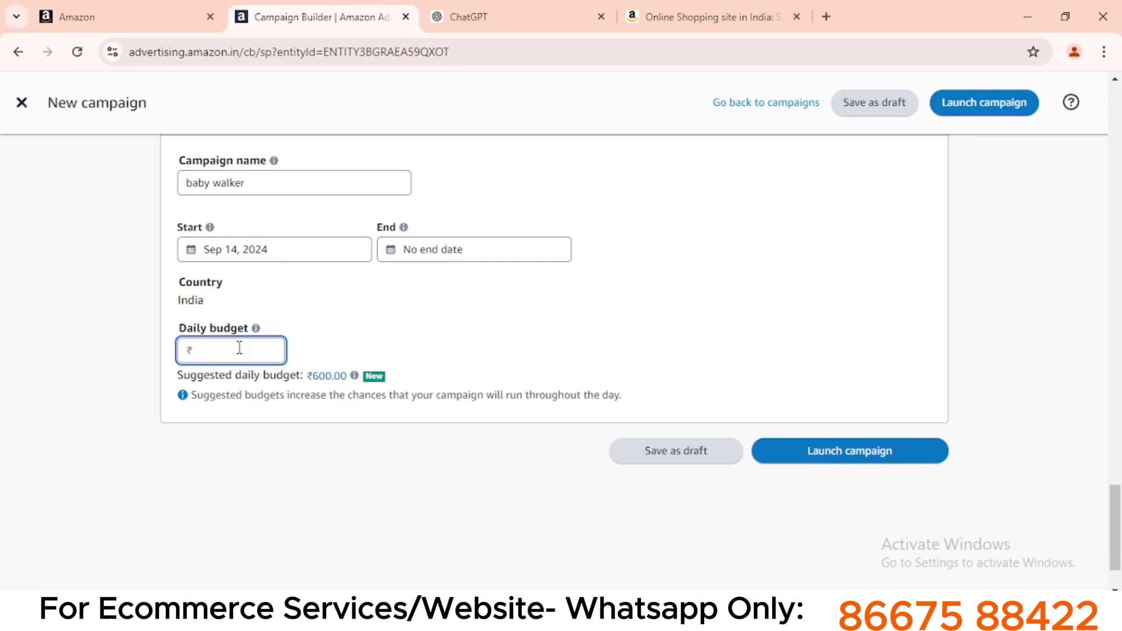
text(100)
click(251, 446)
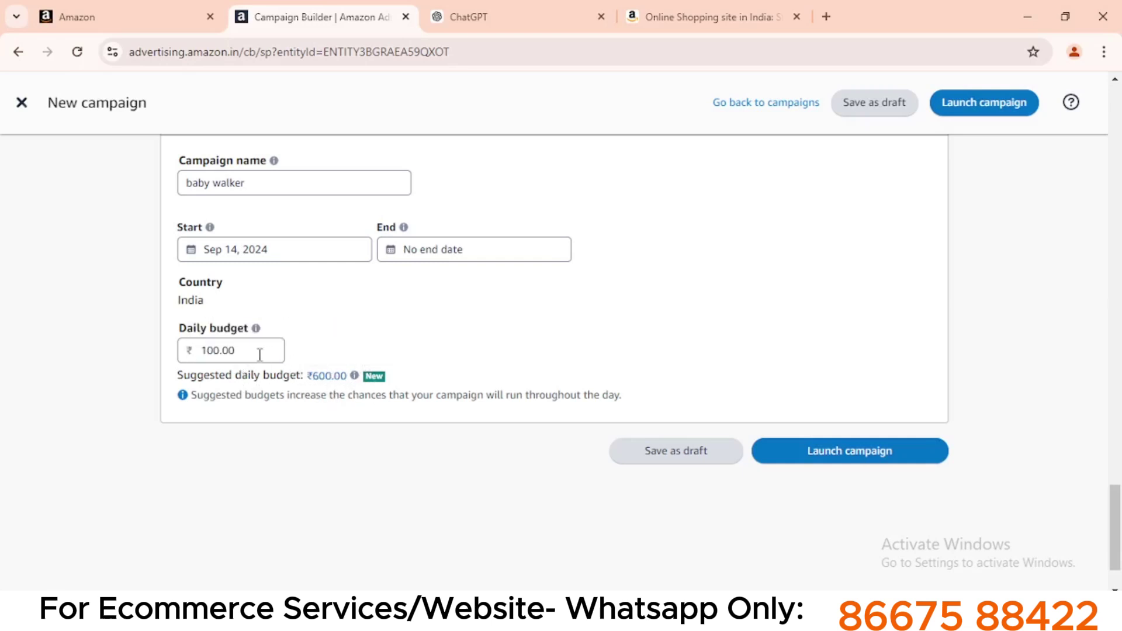
click(836, 453)
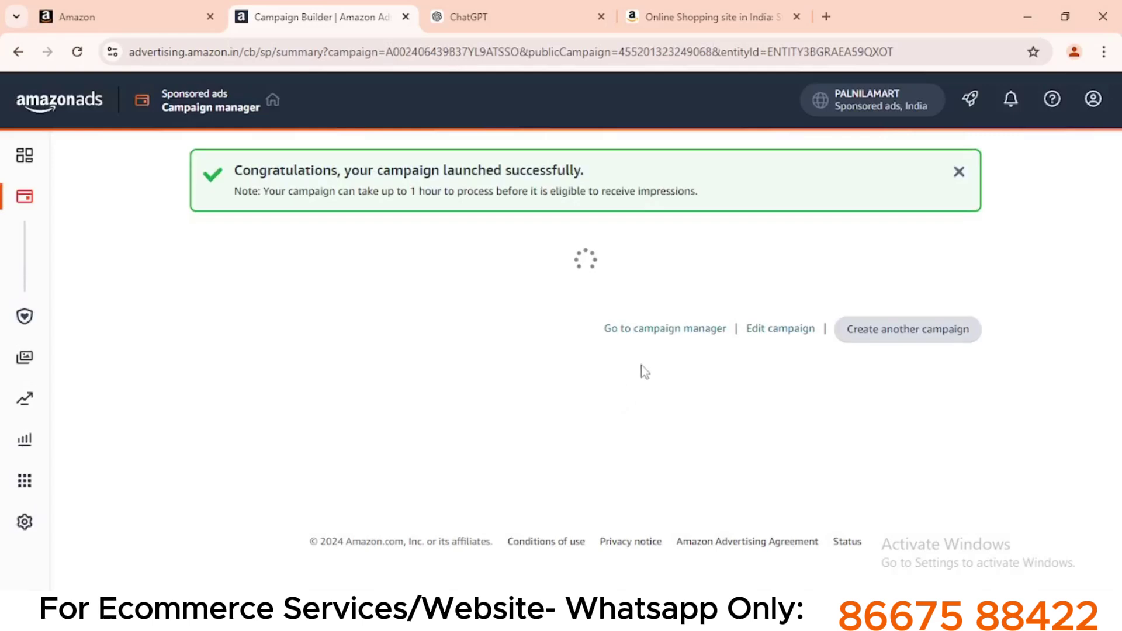
- Check the launch confirmation for the baby walker campaign and dismiss the feedback survey without answering
drag(250, 170, 577, 175)
click(593, 224)
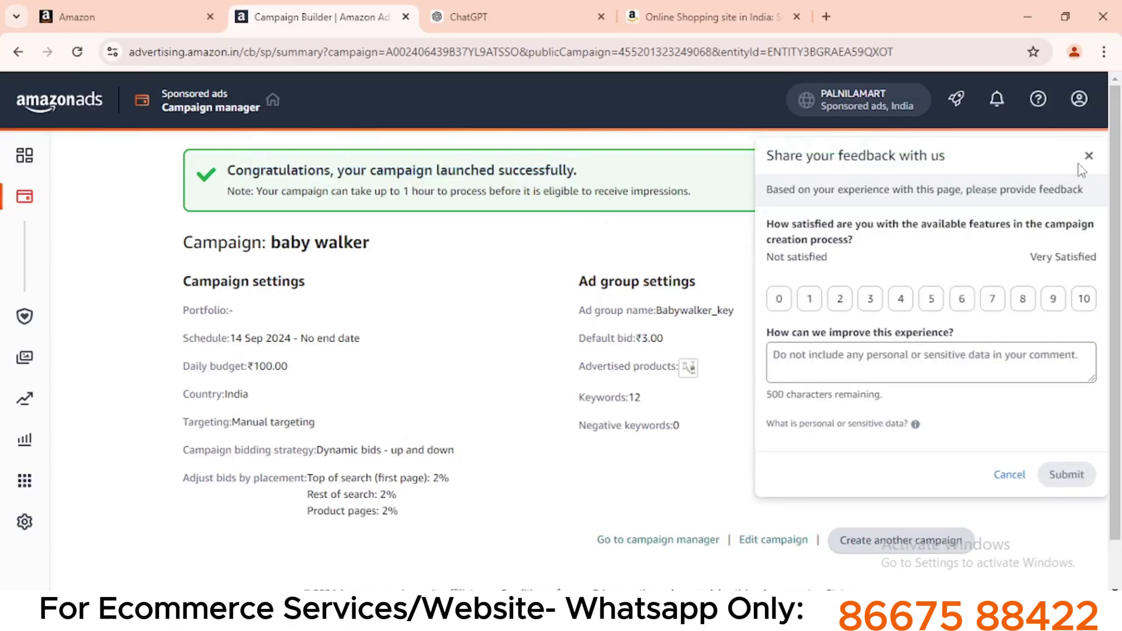
click(1089, 156)
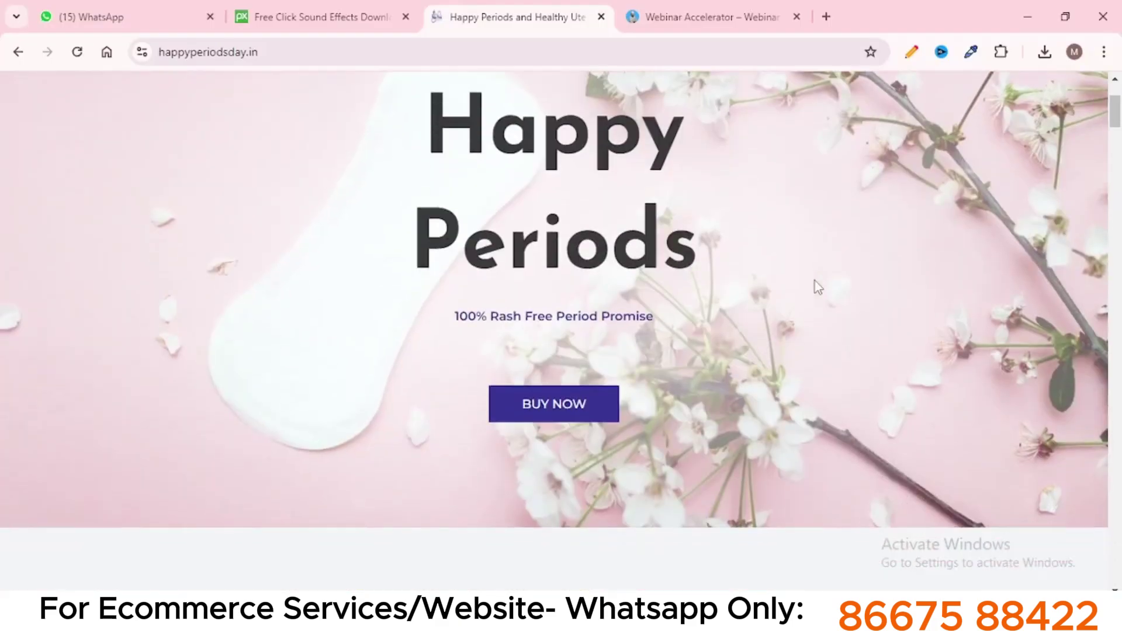
- Look through the Happy Periods home page and the Webinar Accelerator site's offer and support sections
scroll(815, 280, down, 10)
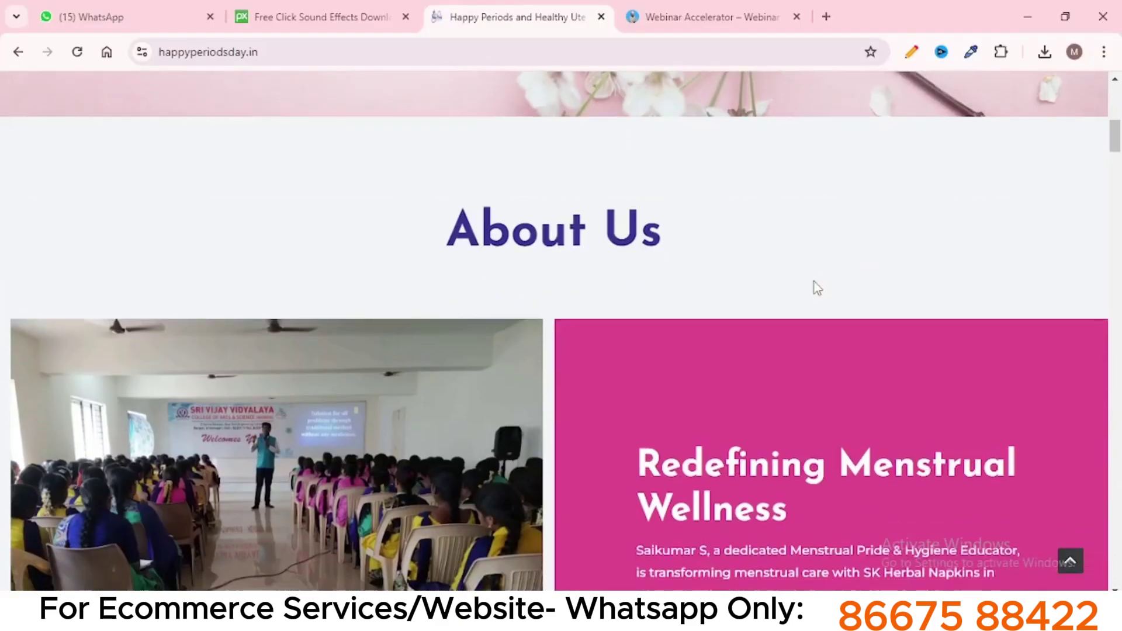
scroll(814, 281, down, 15)
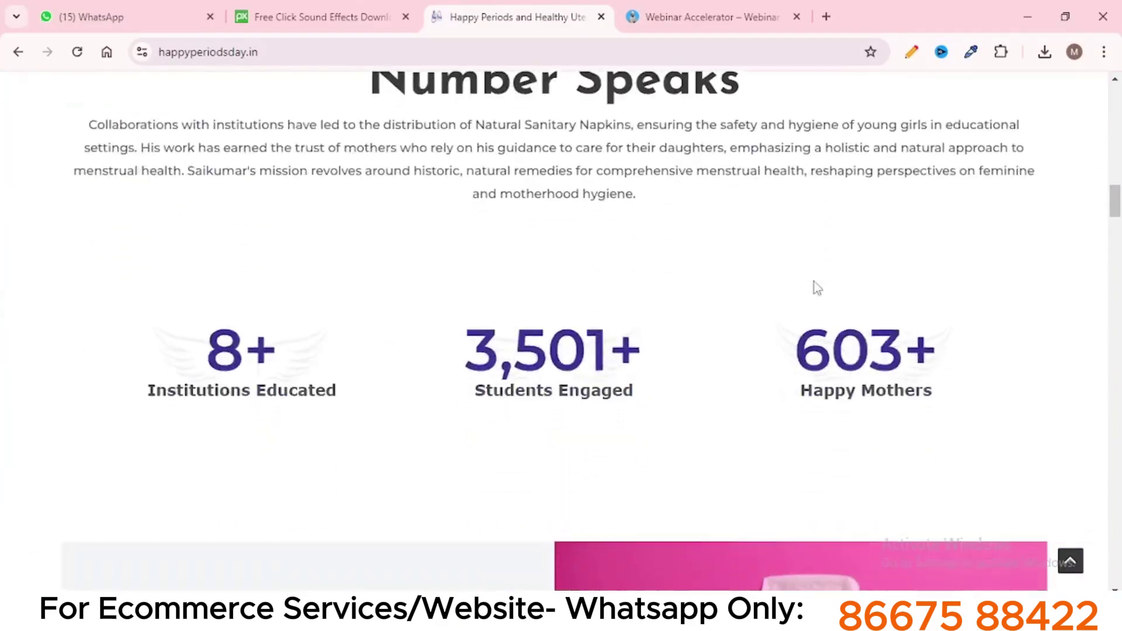
scroll(815, 281, down, 8)
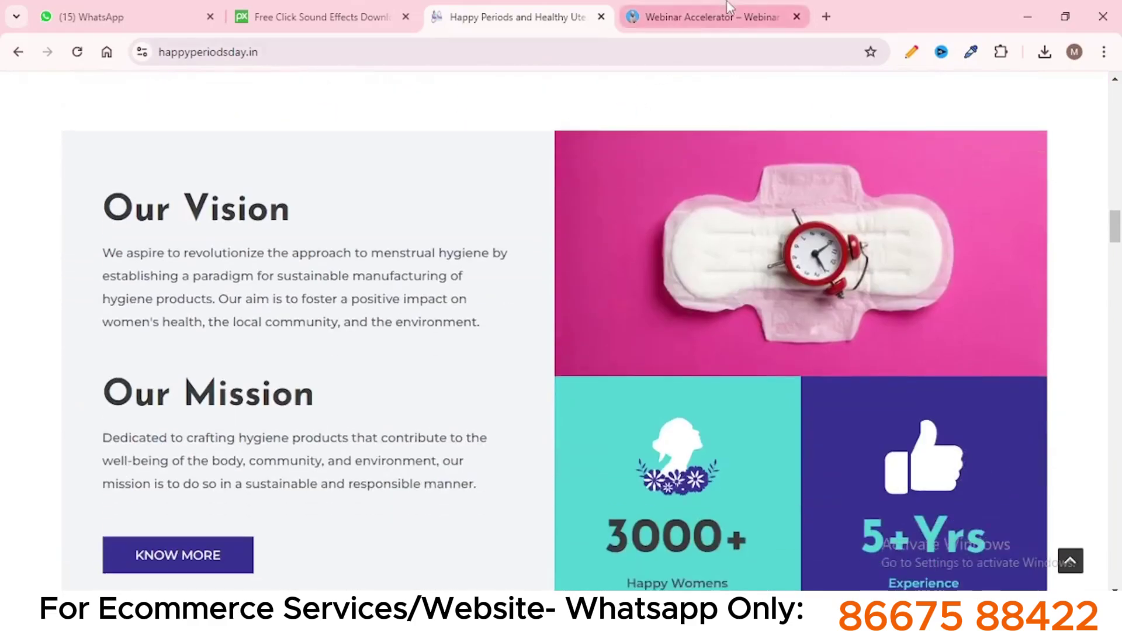
click(713, 16)
scroll(645, 261, down, 8)
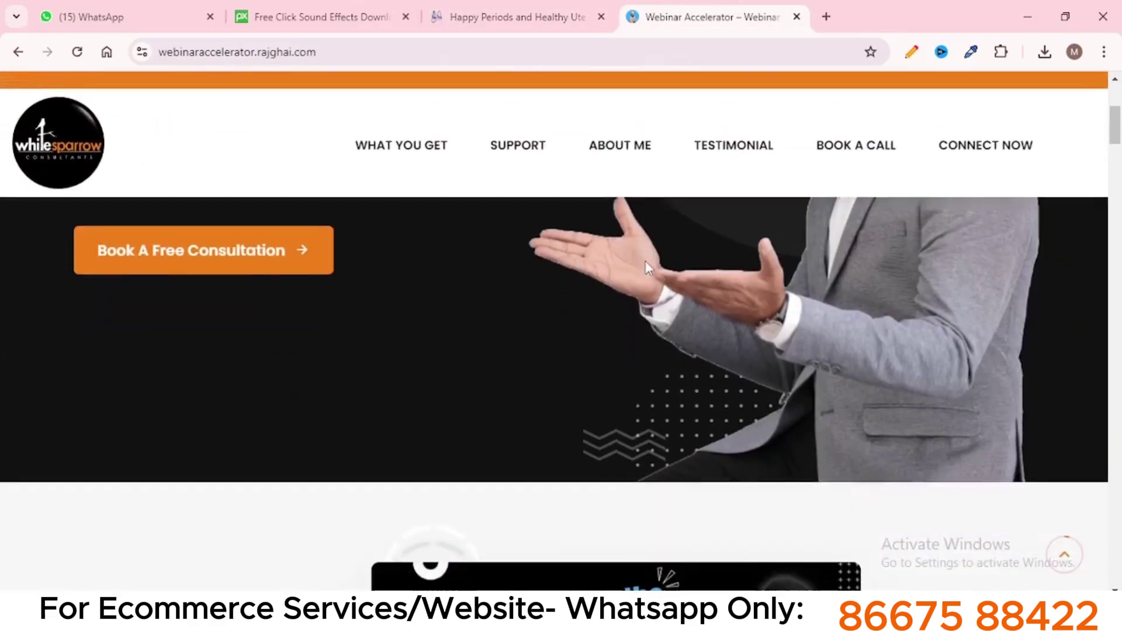
scroll(278, 232, down, 10)
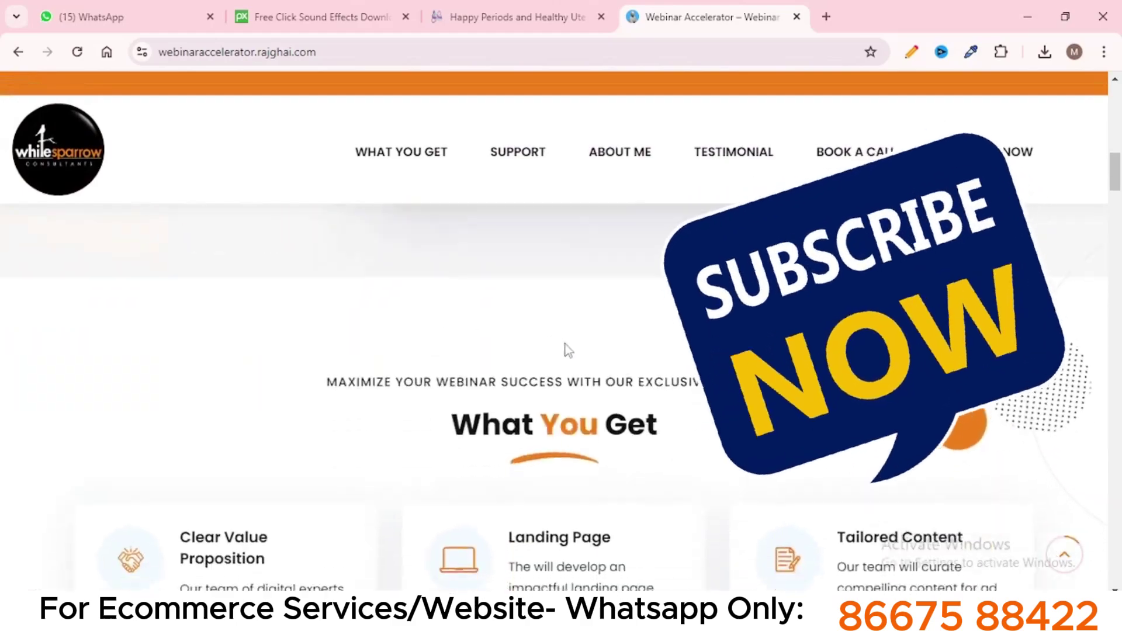
scroll(600, 350, down, 10)
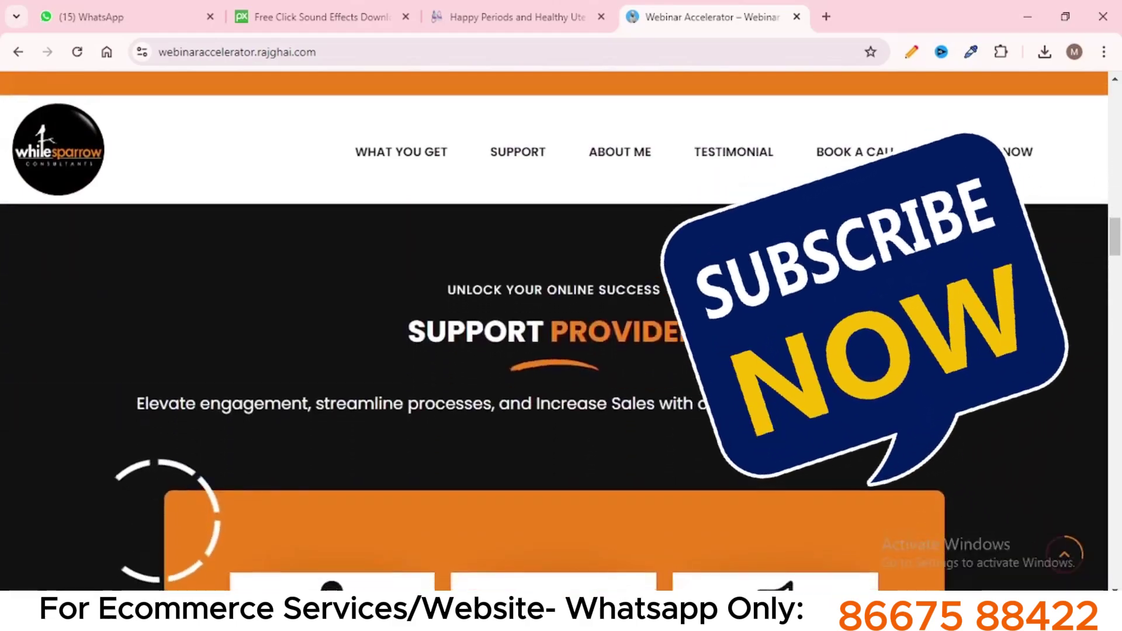